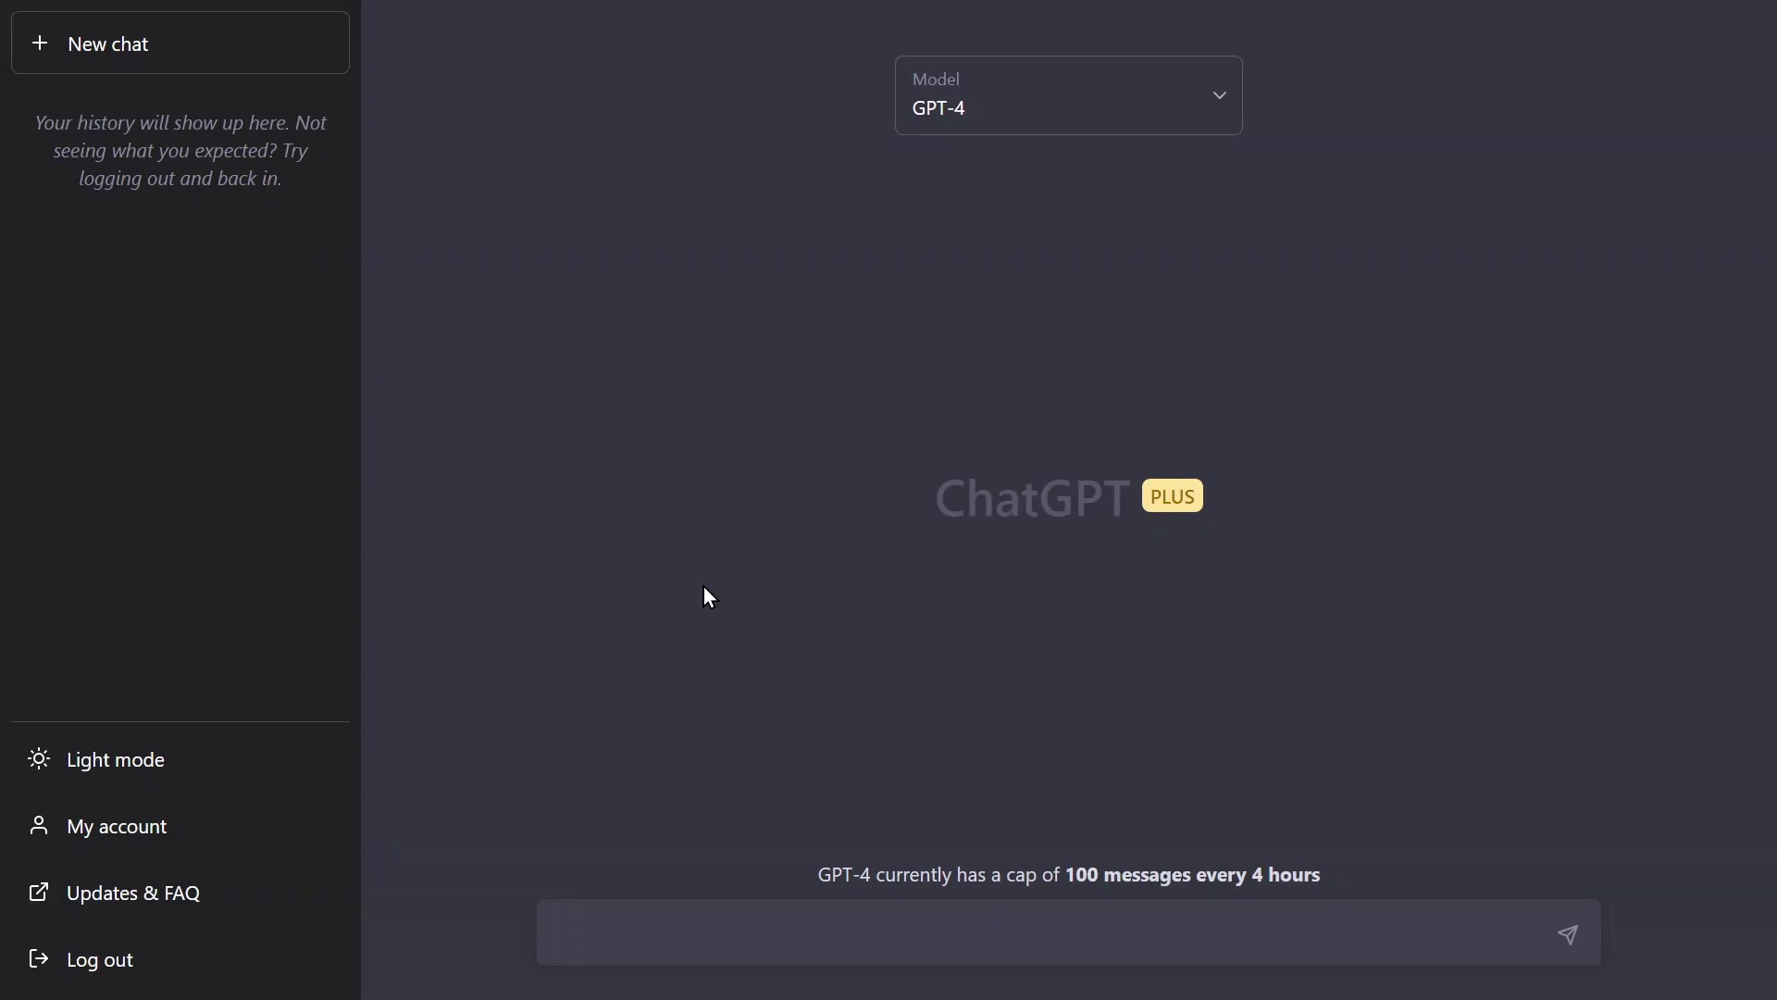
# Ask GPT-4 for an e-commerce domain model with about six entities, their properties and functionality.
pyautogui.click(648, 921)
pyautogui.write('Can ')
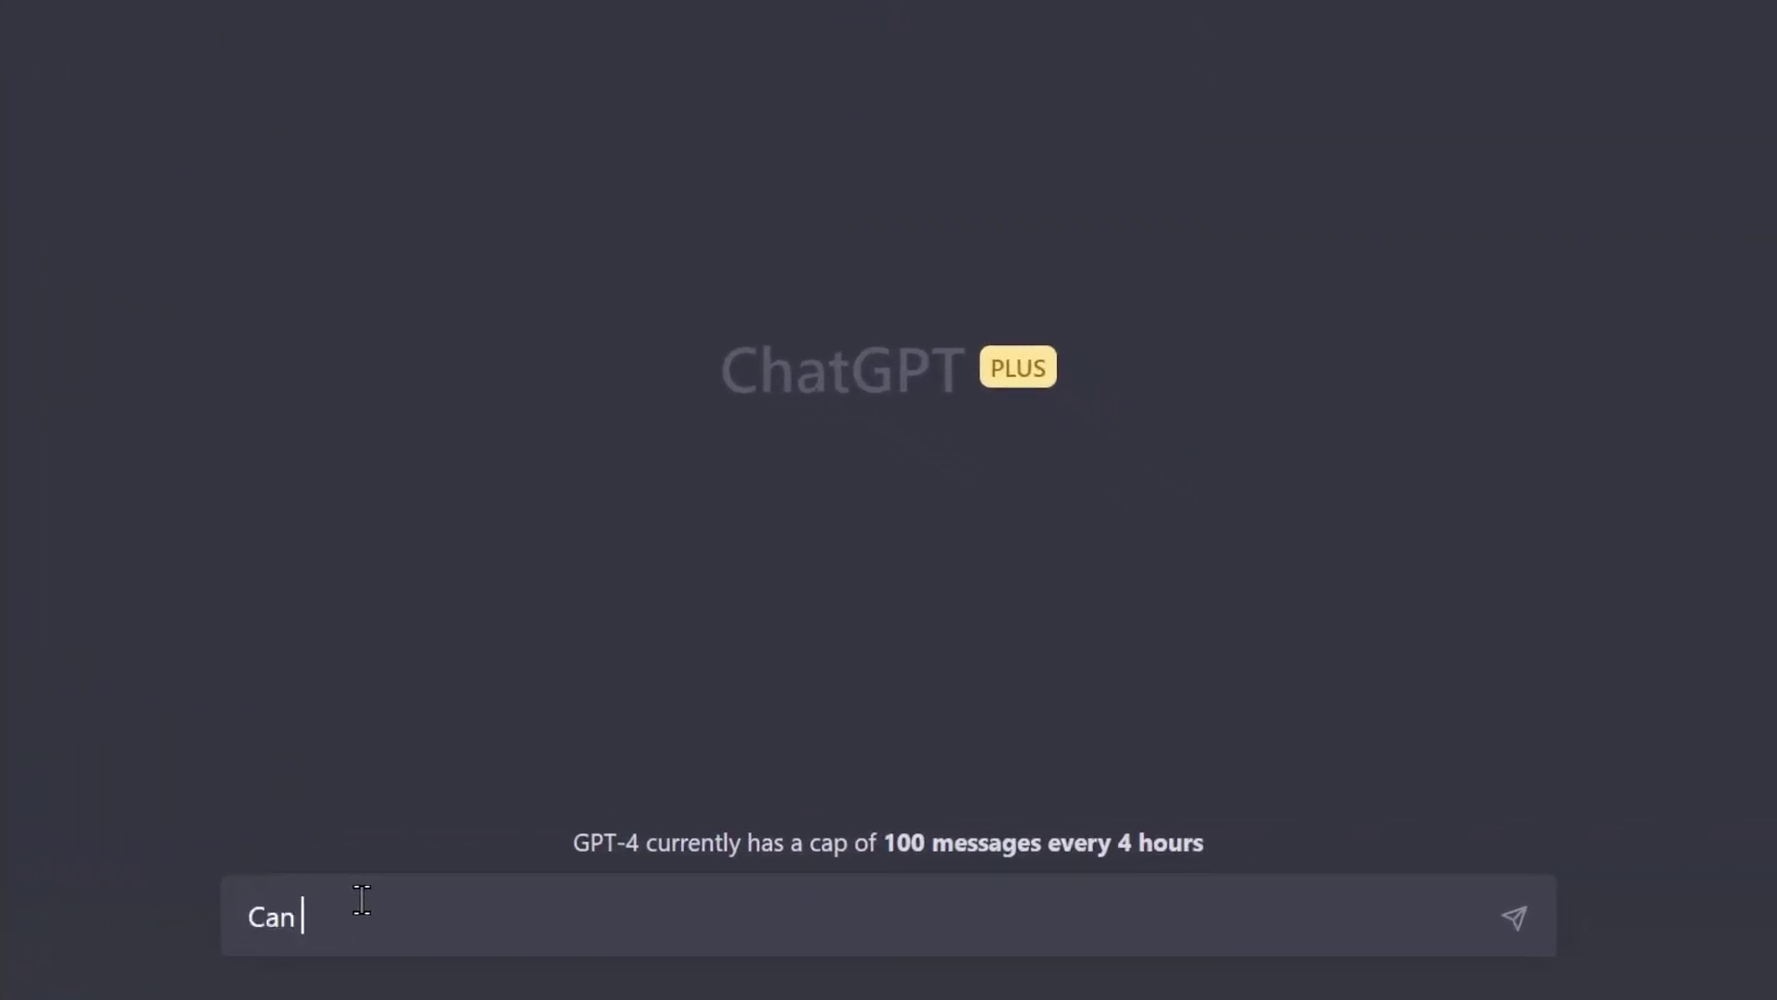
pyautogui.write('you create a domain model for a typical eco')
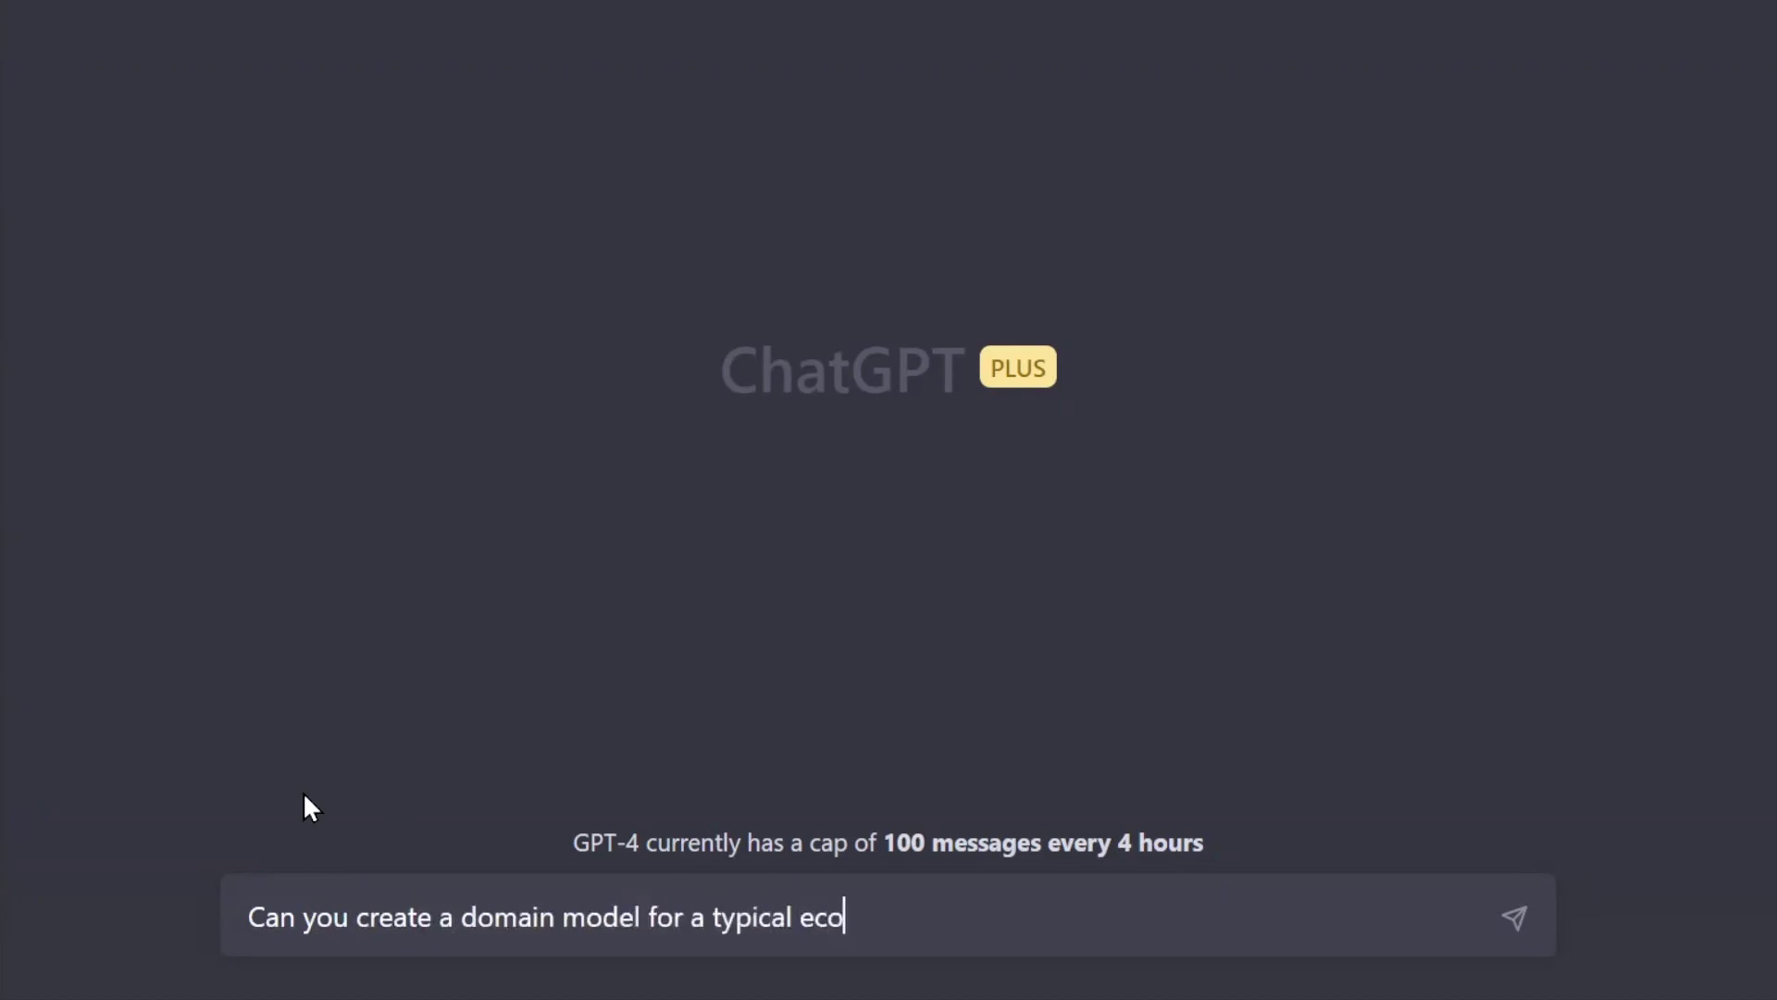
pyautogui.write('mmerce web application? Demonstrat')
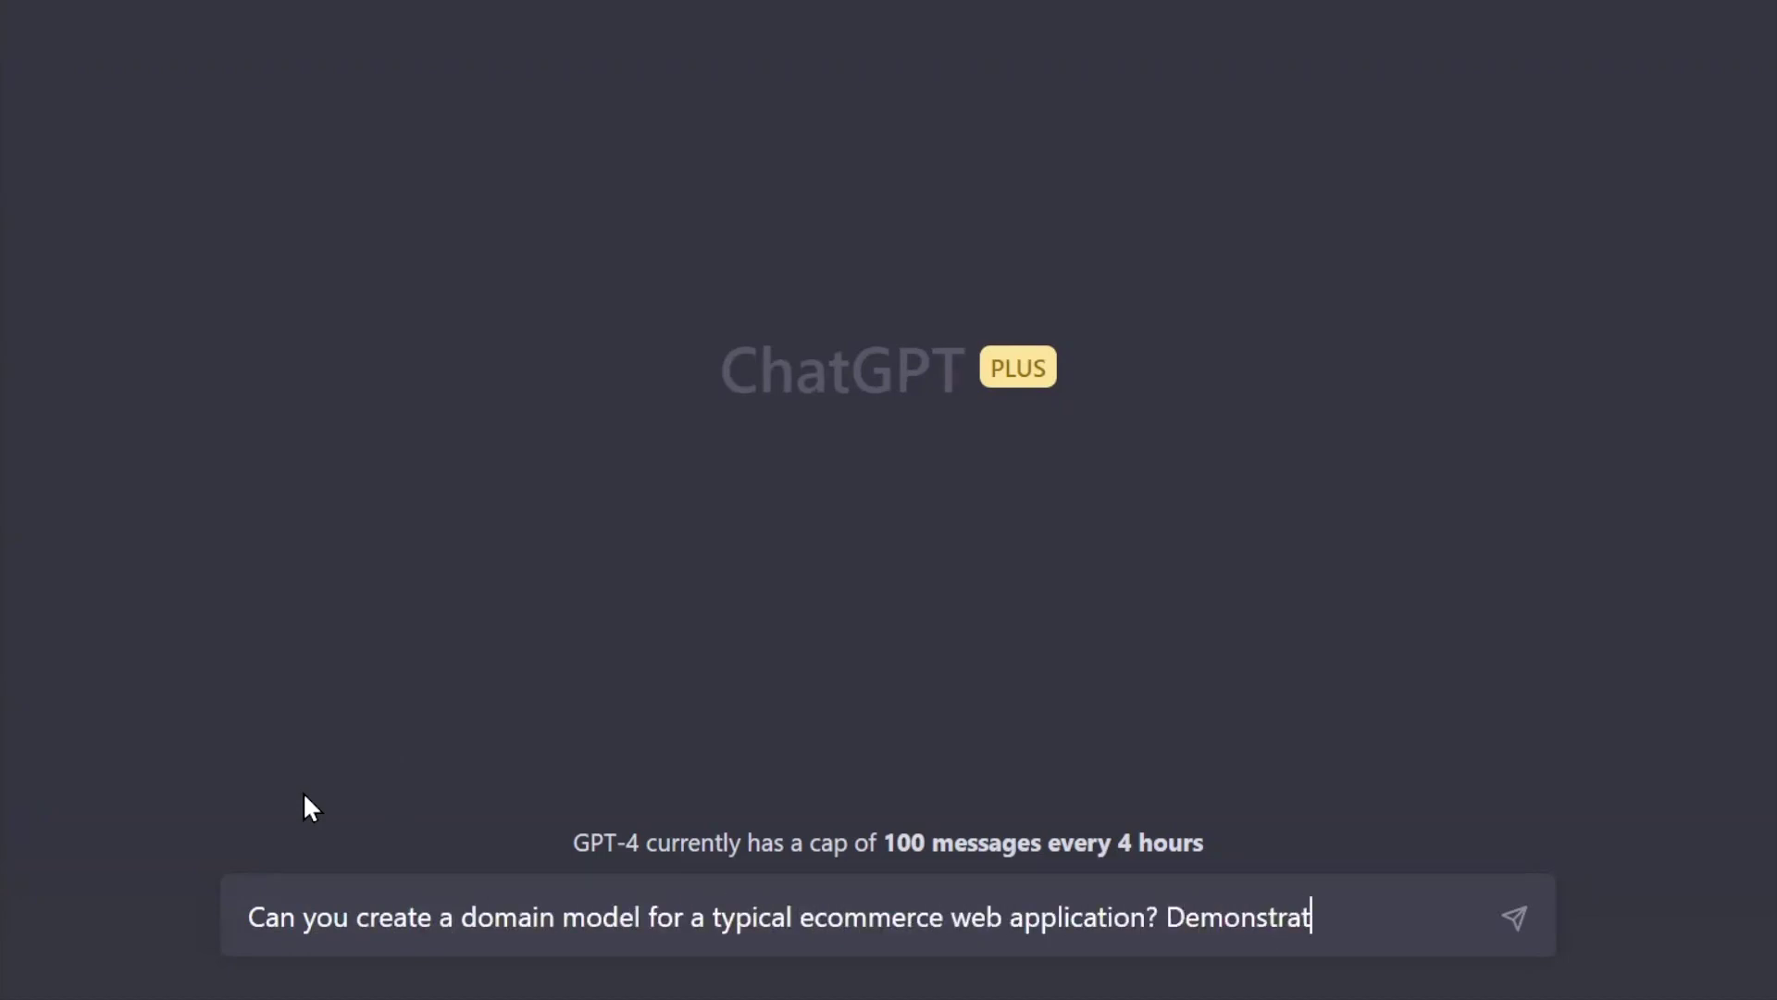
pyautogui.write('e a model with about 6 entities to keep it s')
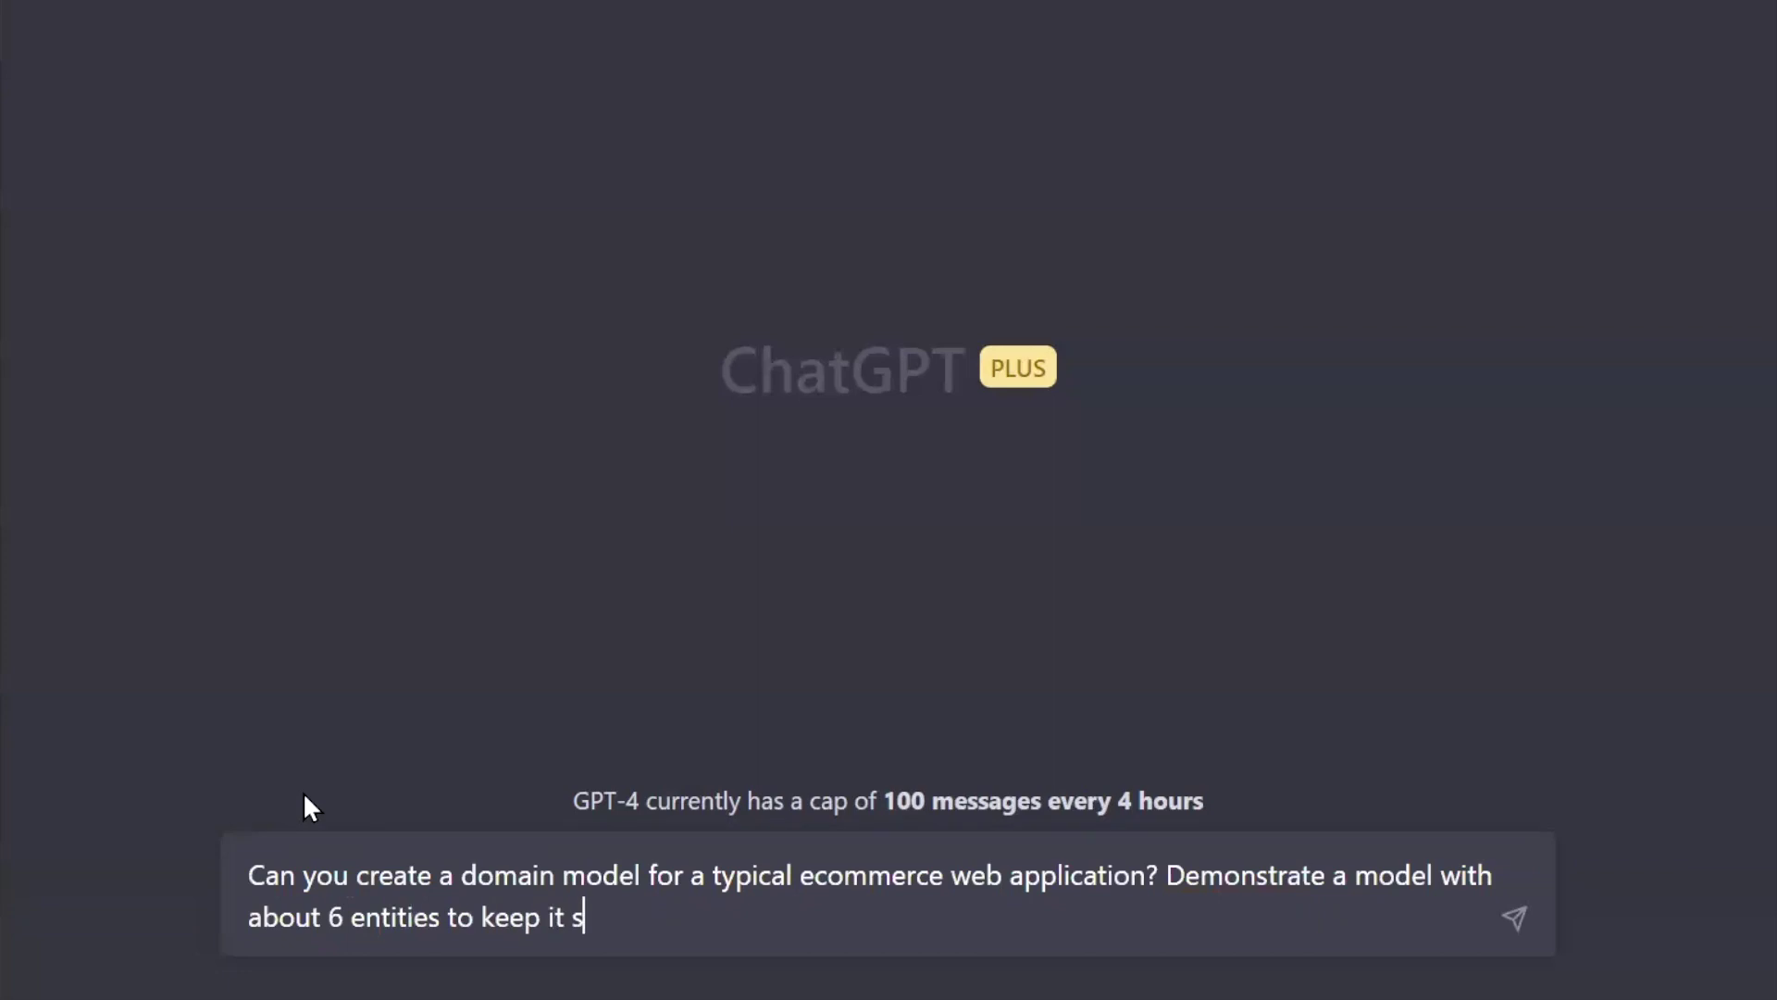
pyautogui.write('imple. Include details about the properties and functiona')
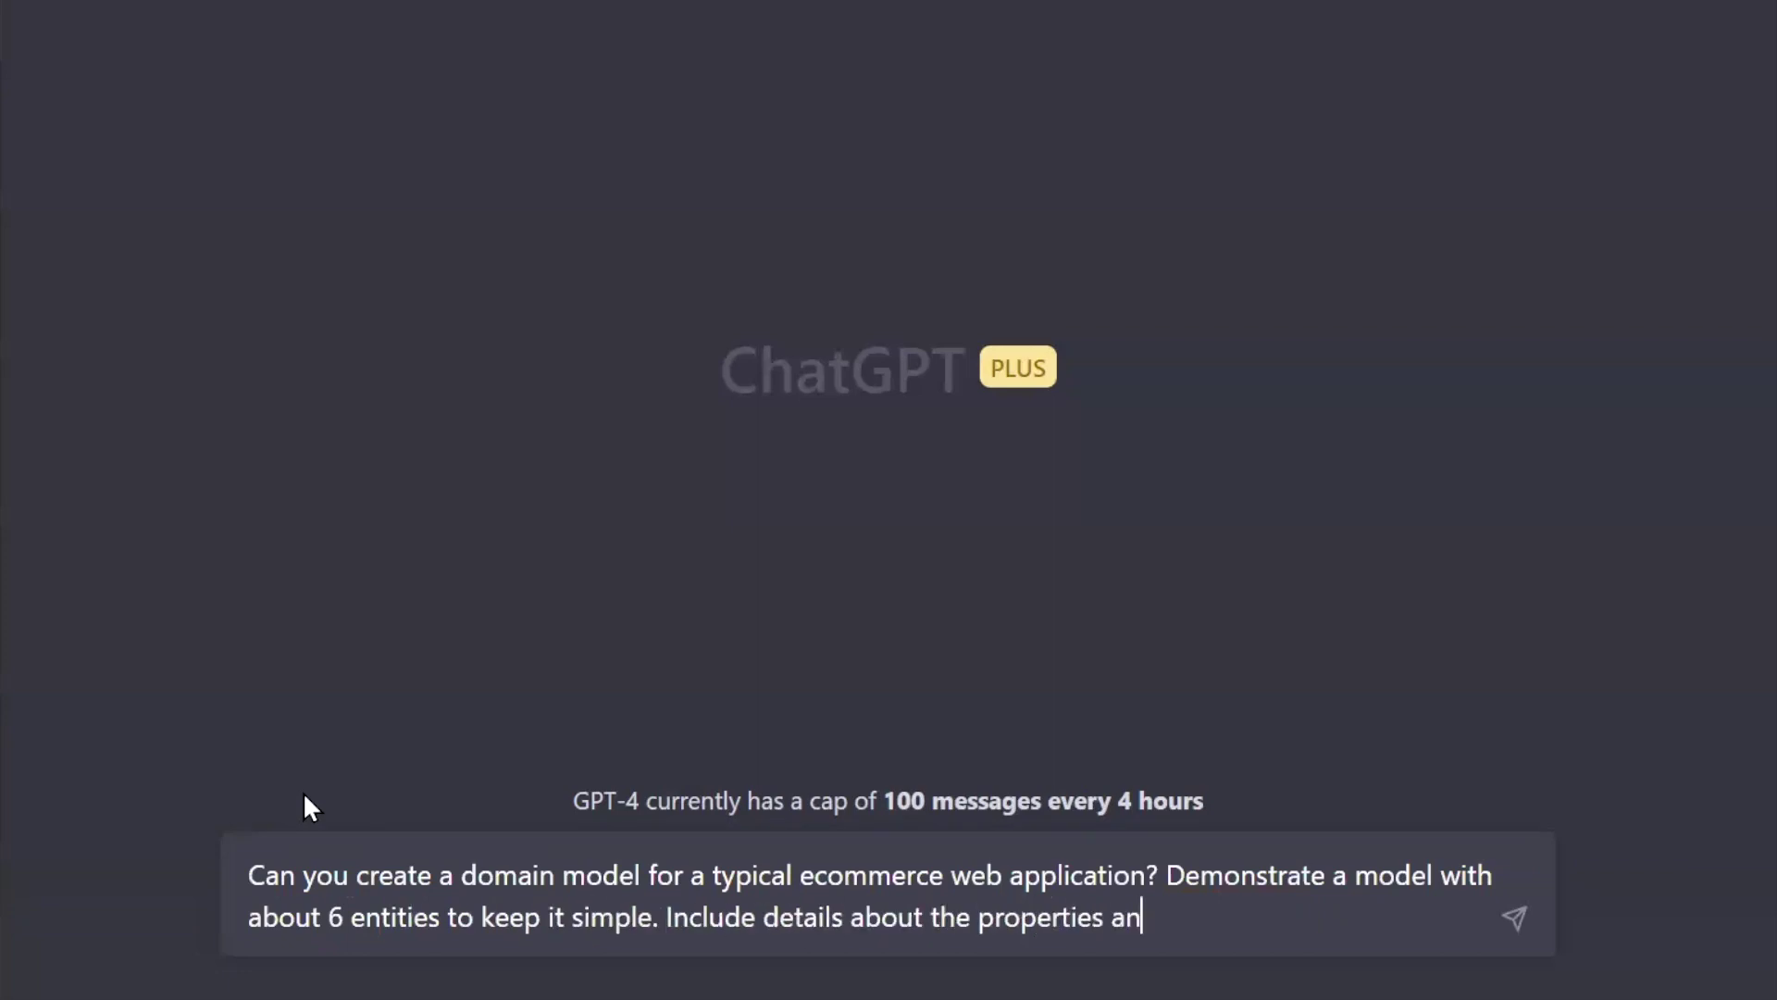
pyautogui.write('lity.')
pyautogui.press('Return')
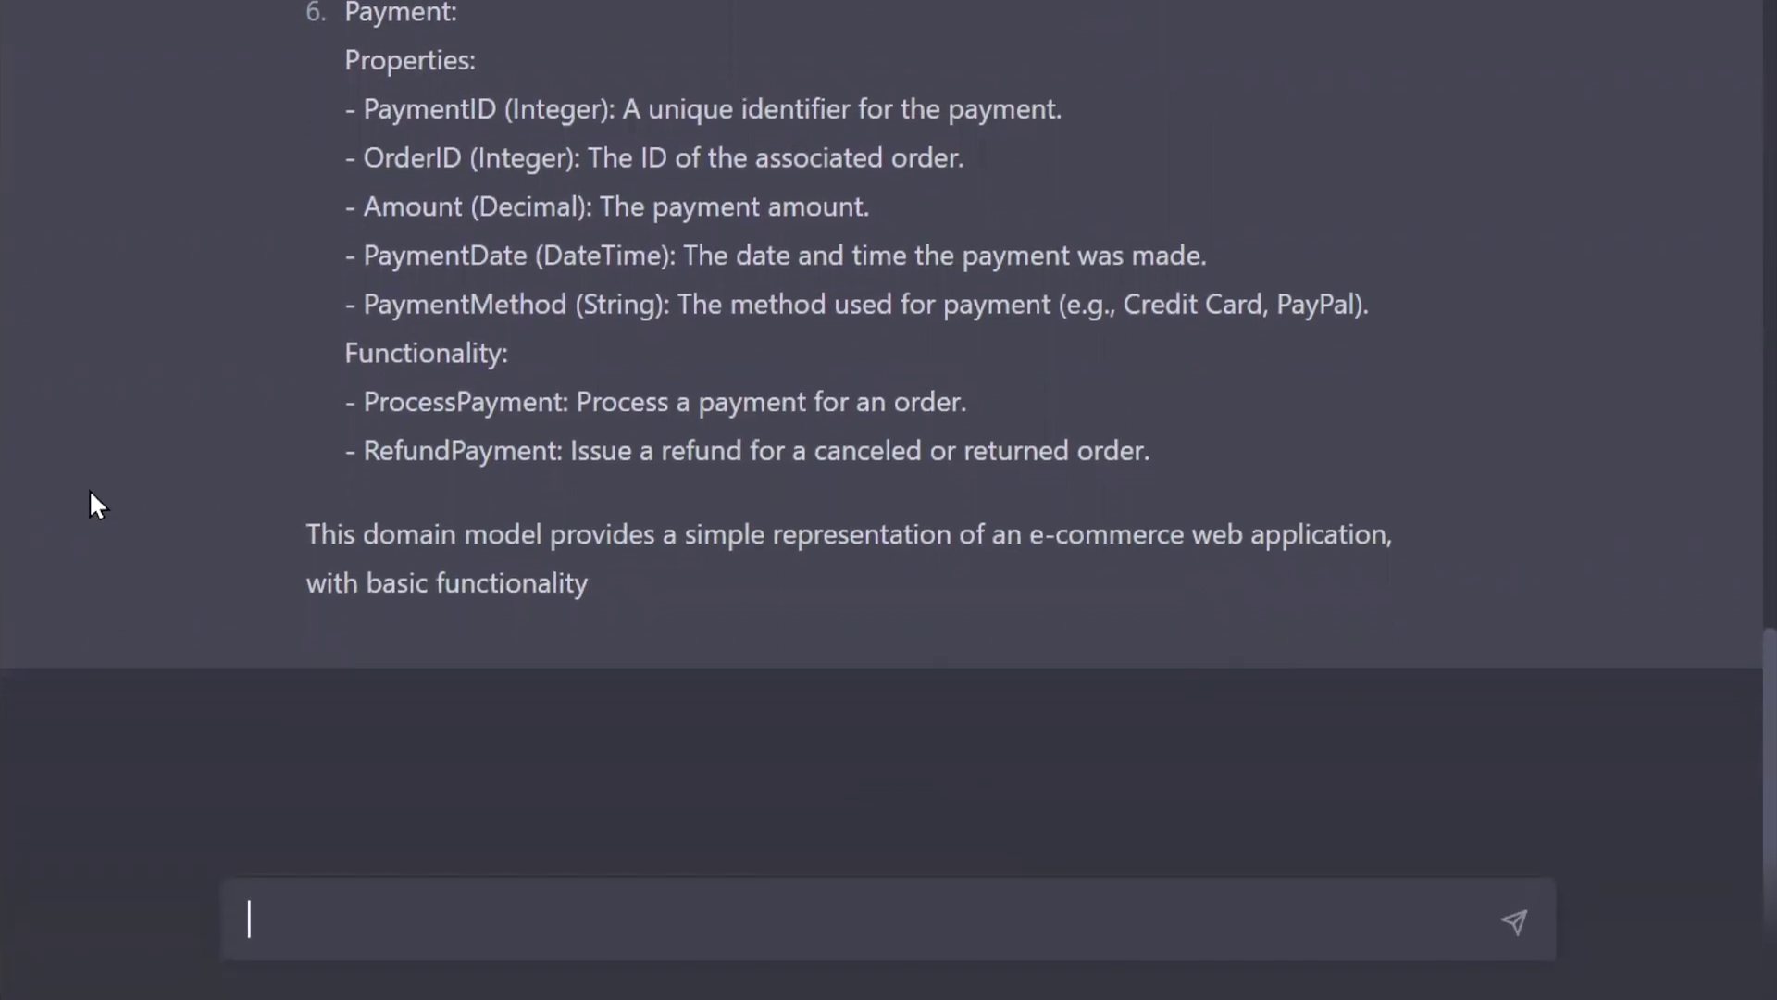
# Request the model as a UML 2.5 class diagram in PlantUML markup and copy the code.
pyautogui.write('Great! Can you now render this information ')
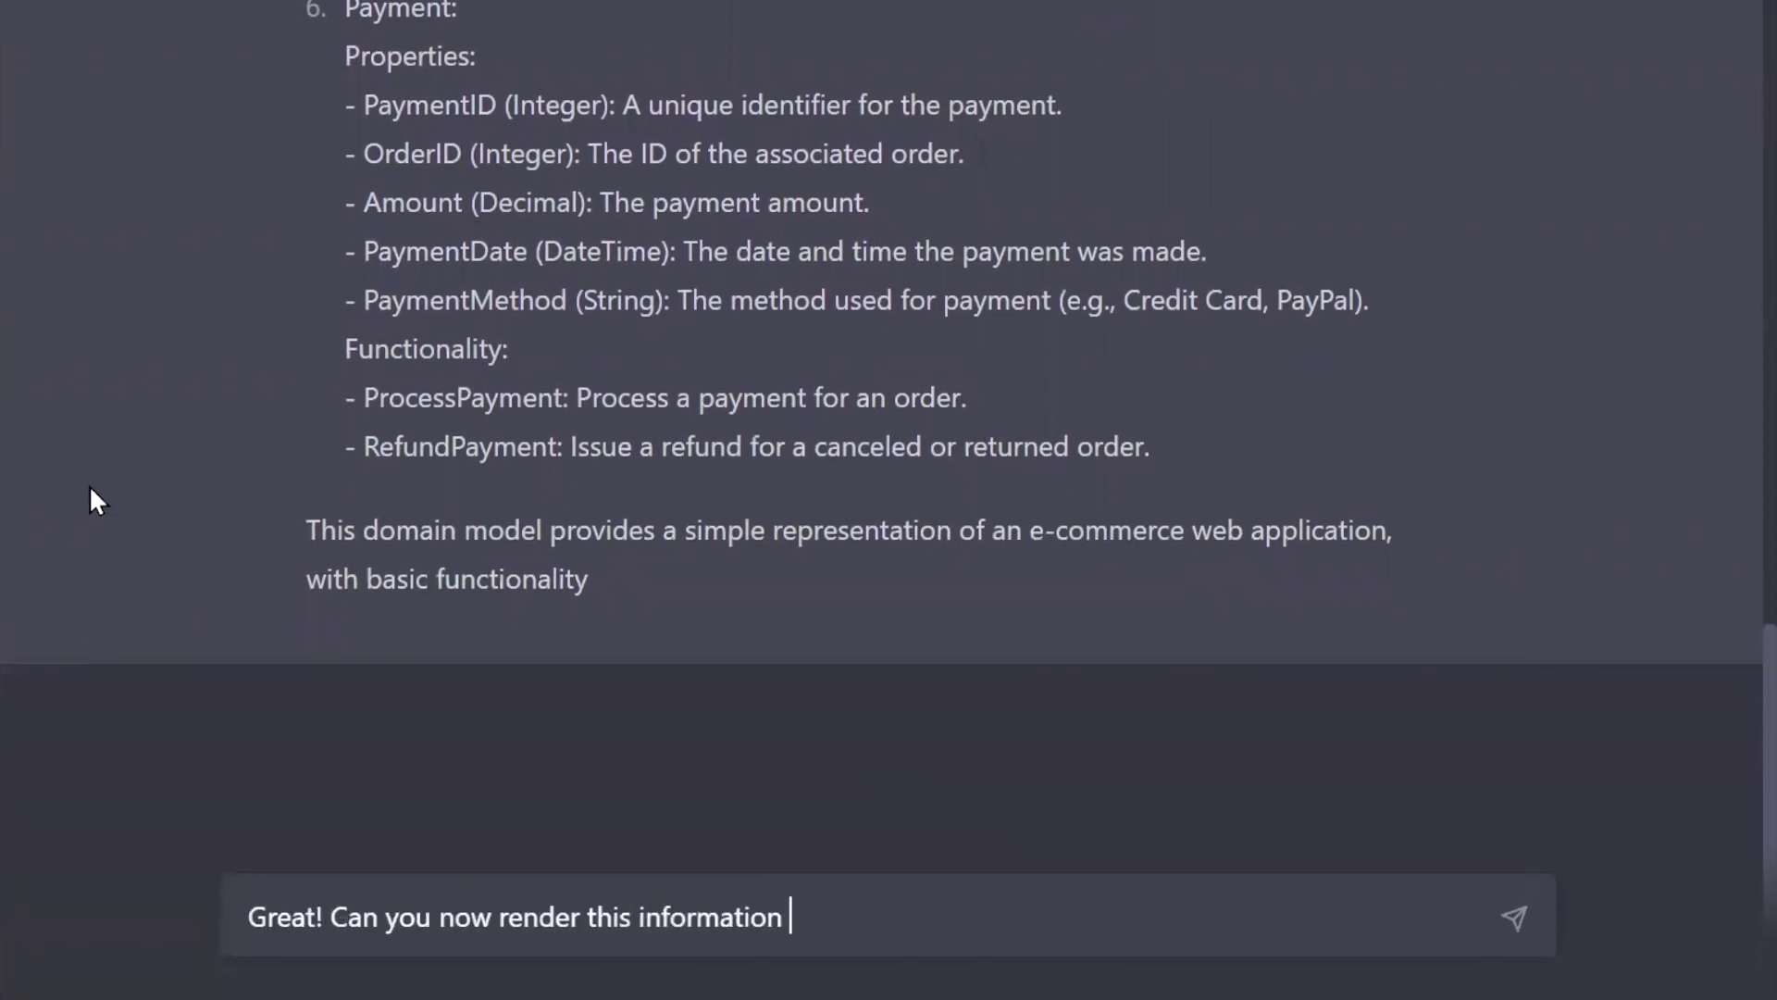
pyautogui.write('as a UML 2.5 Class Diagram')
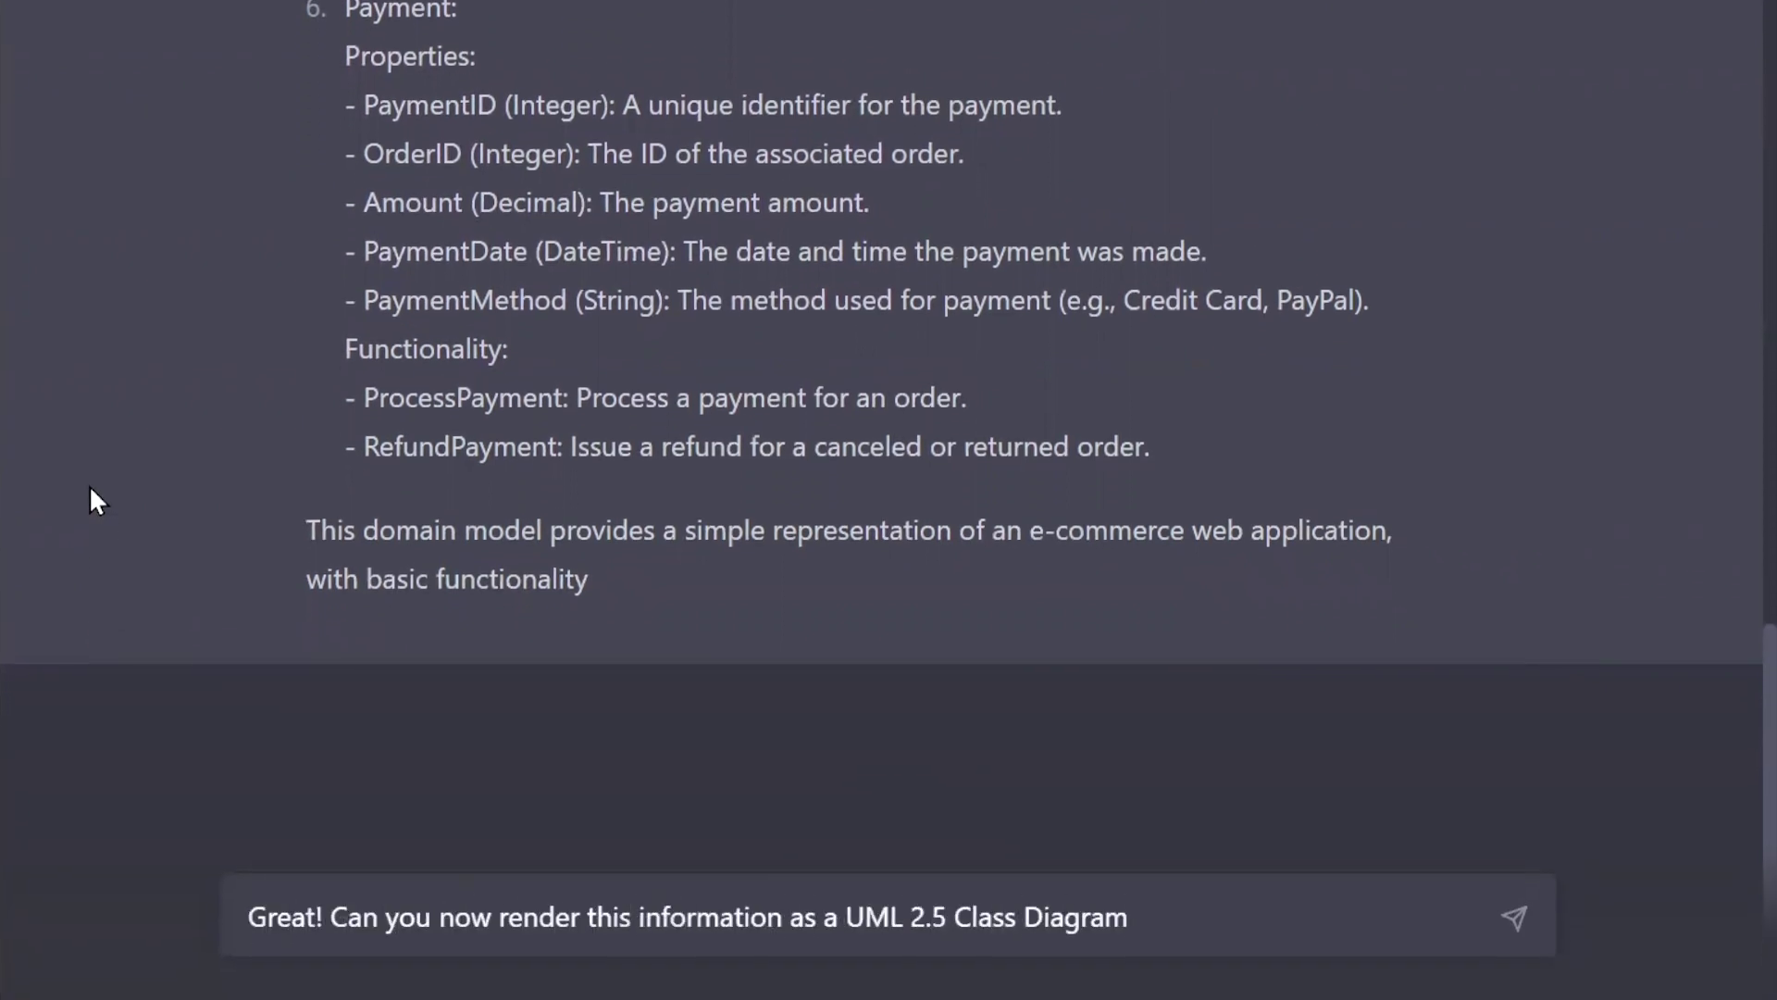
pyautogui.write(' using the PlantUML markup')
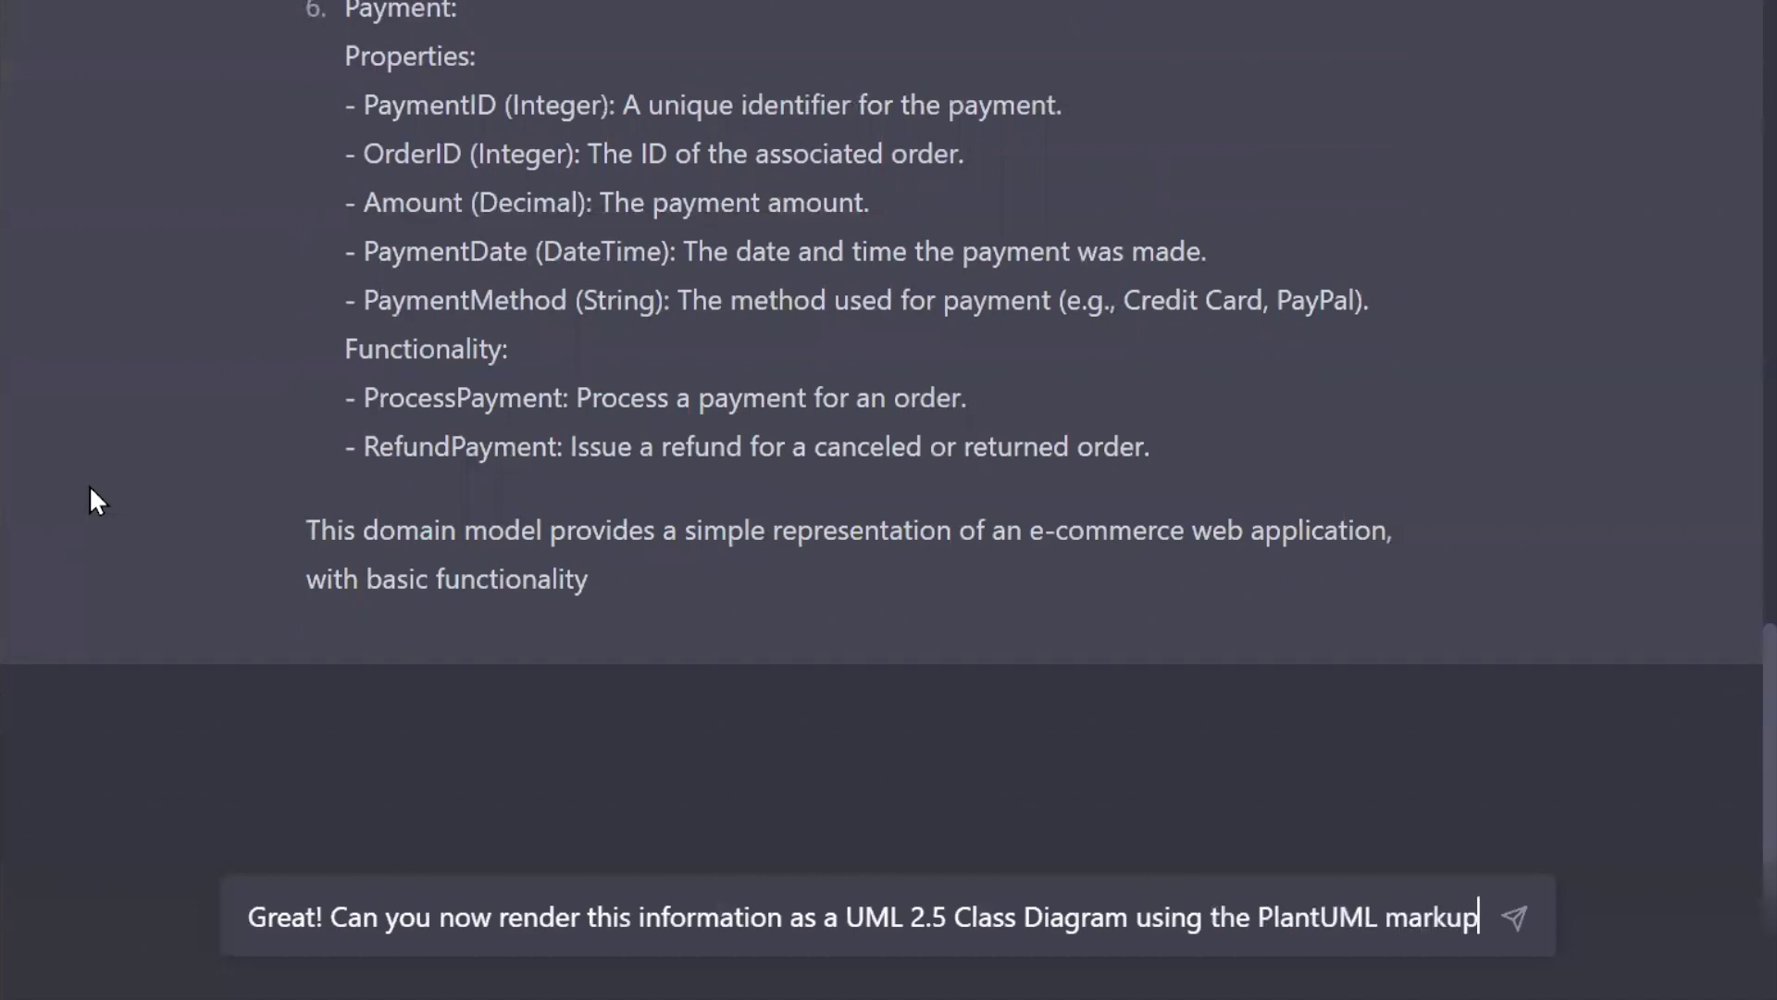
pyautogui.write('?')
pyautogui.press('Return')
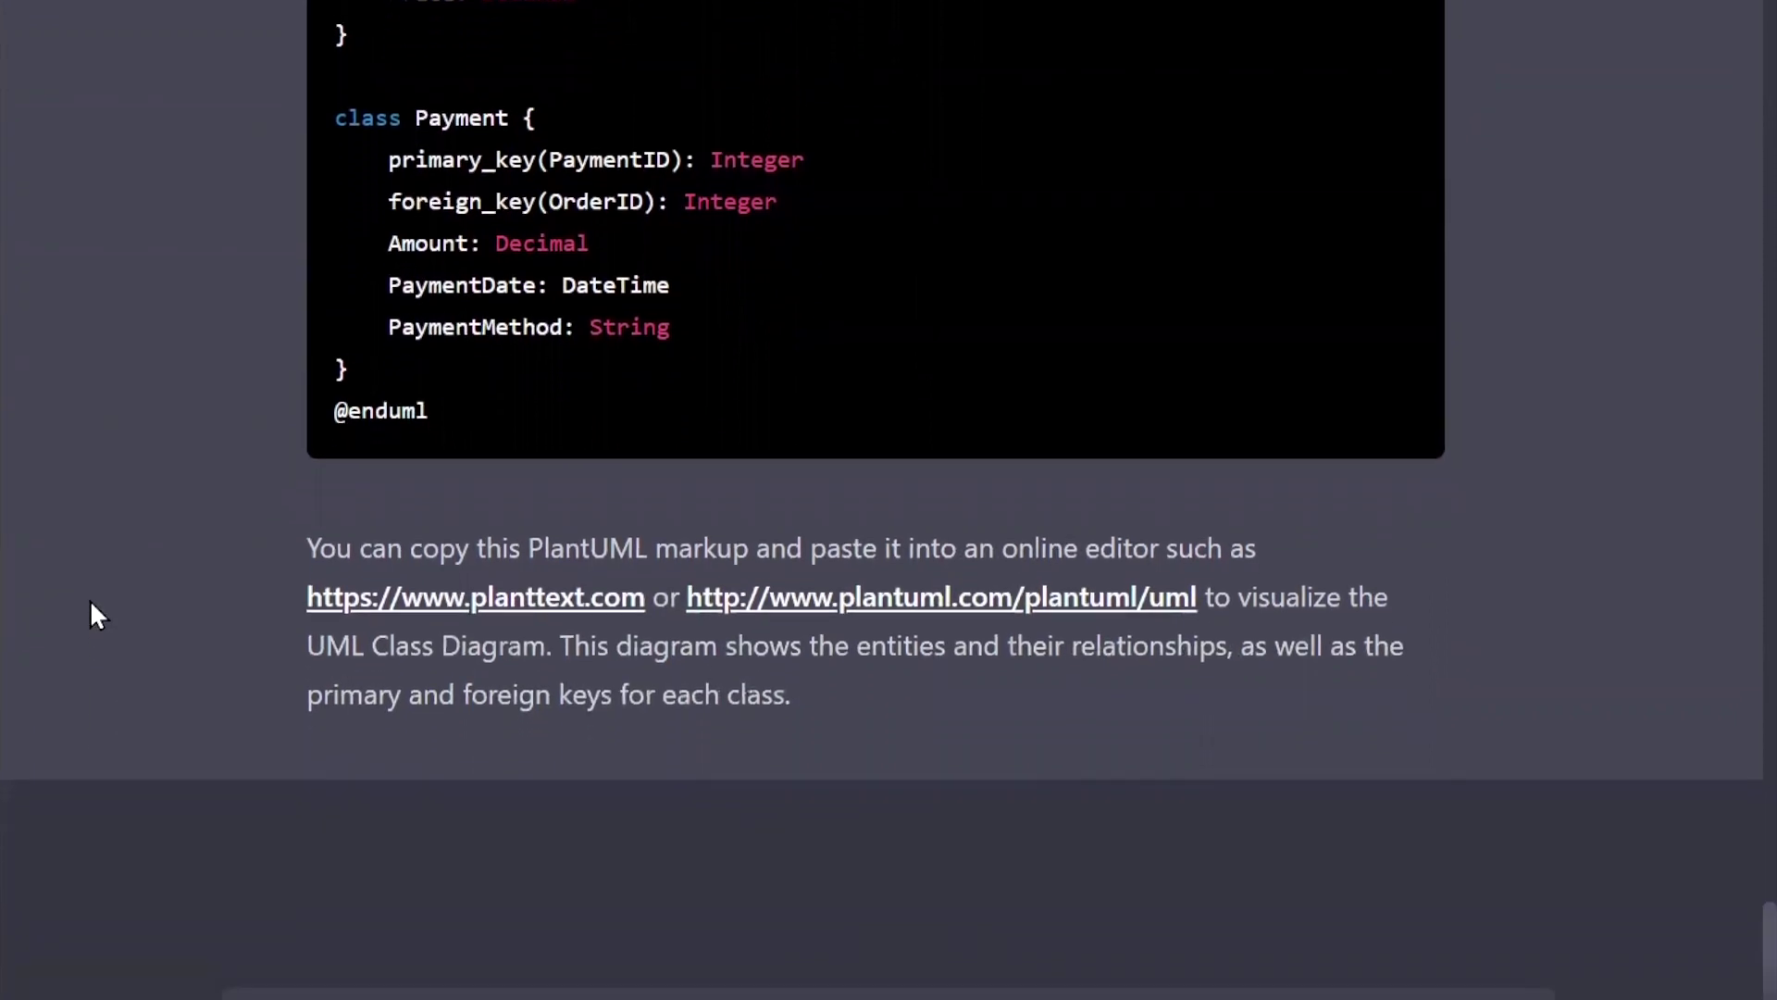
pyautogui.scroll(5, 129, 570)
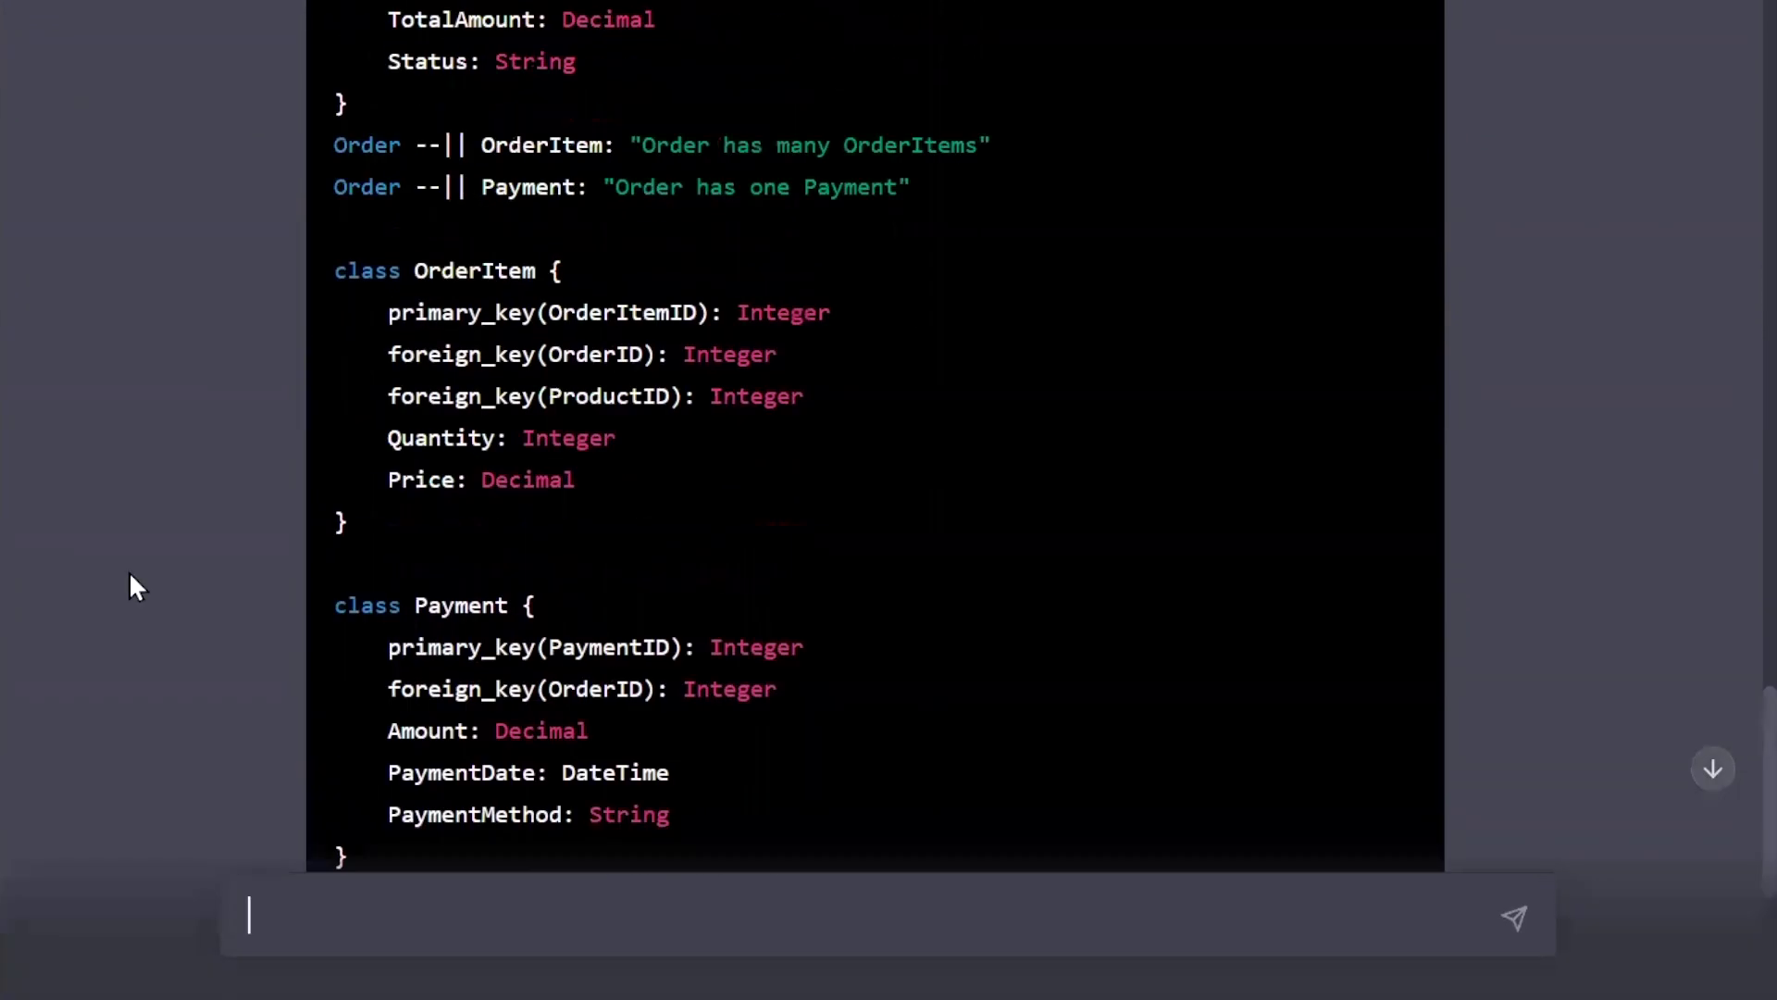
pyautogui.scroll(15, 130, 570)
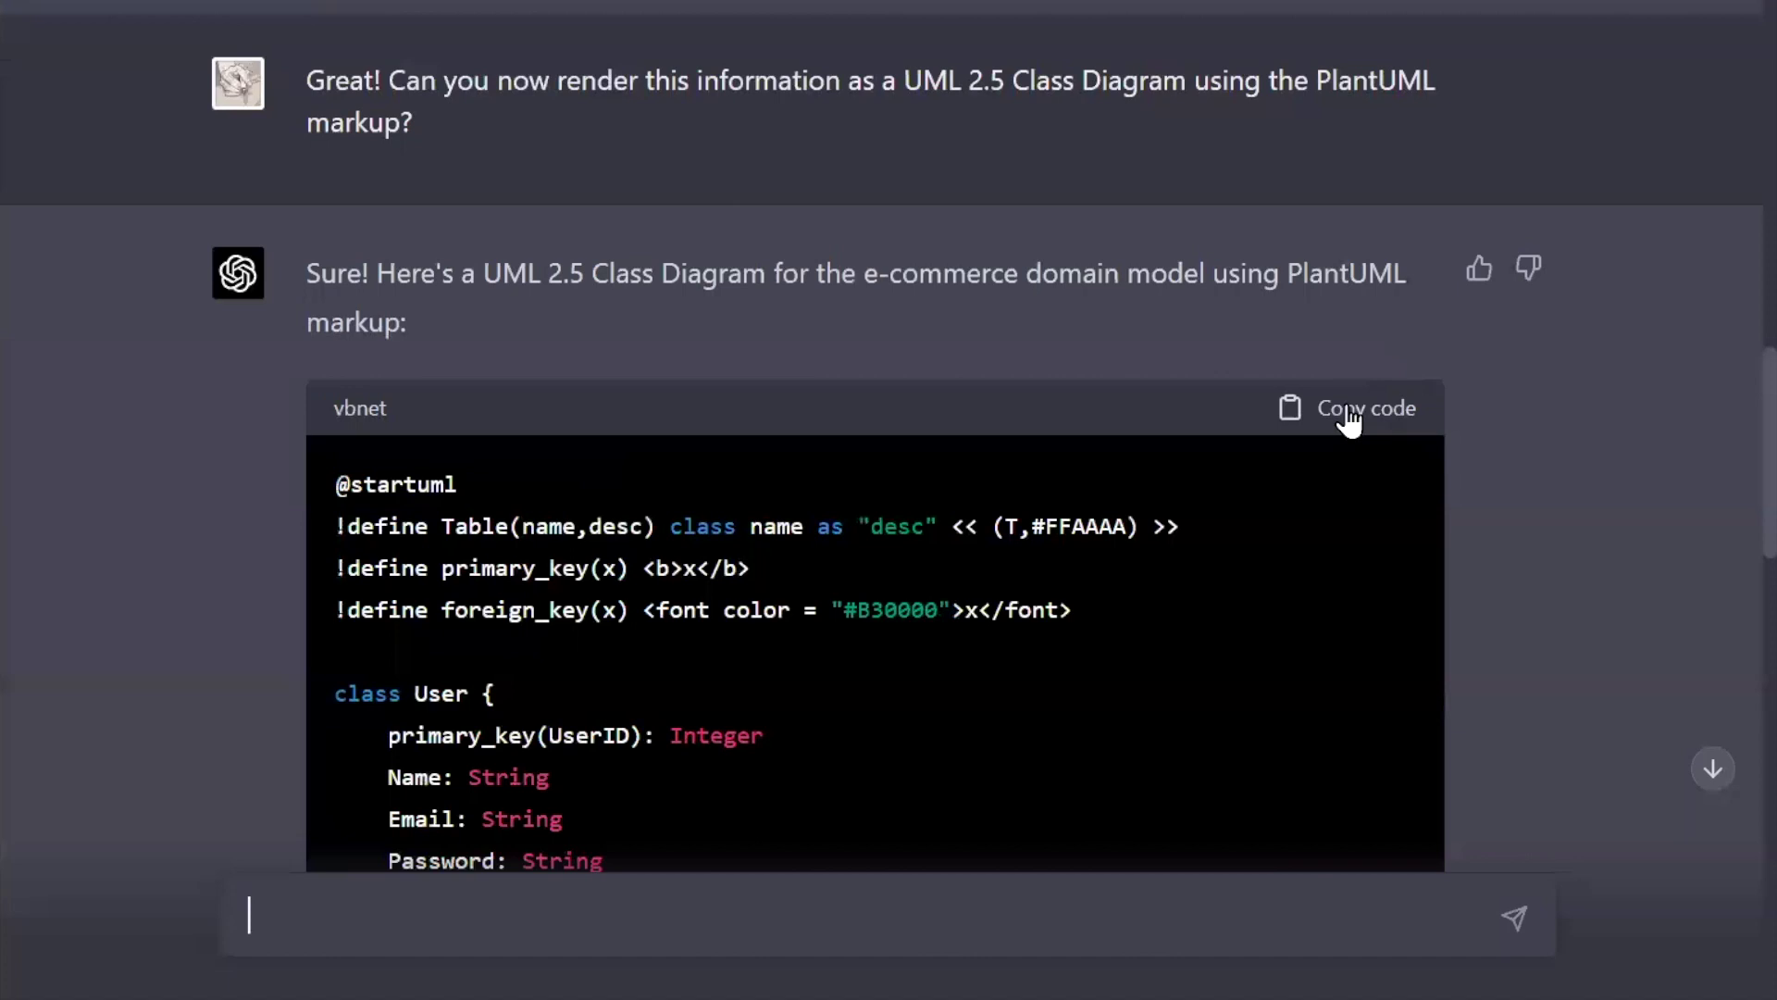
pyautogui.click(1349, 415)
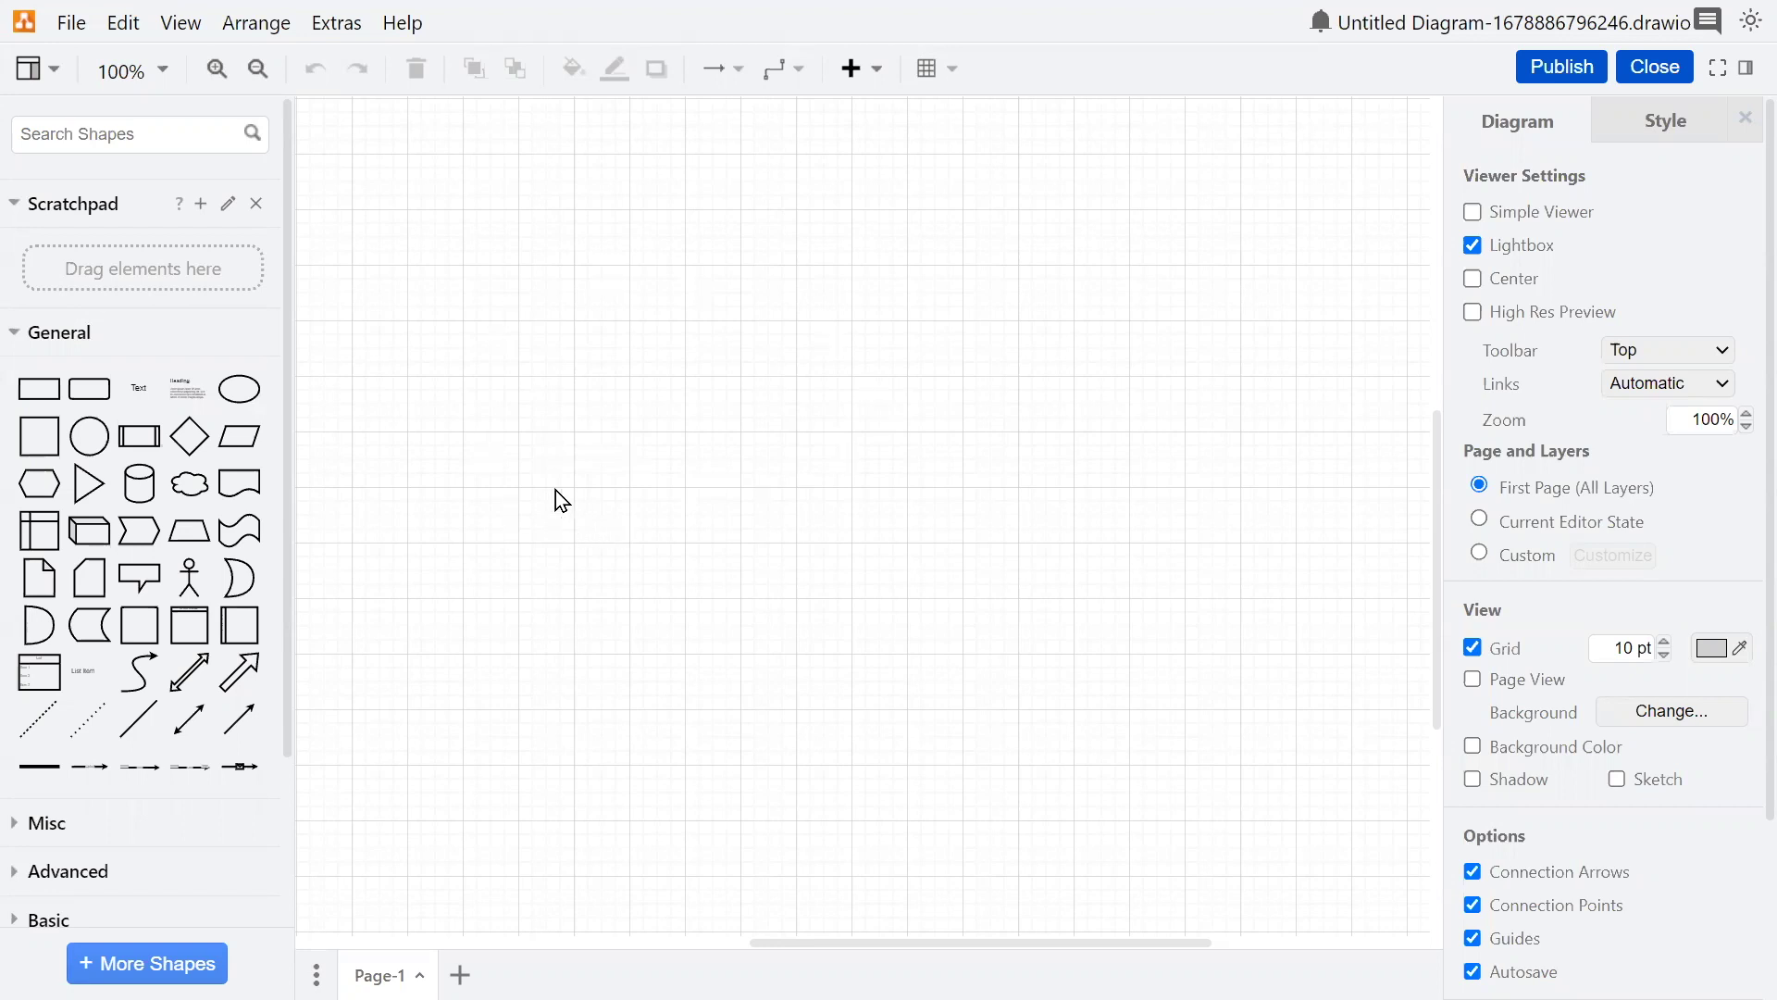
# Insert the copied PlantUML class diagram into draw.io, replacing the sample markup.
pyautogui.click(255, 25)
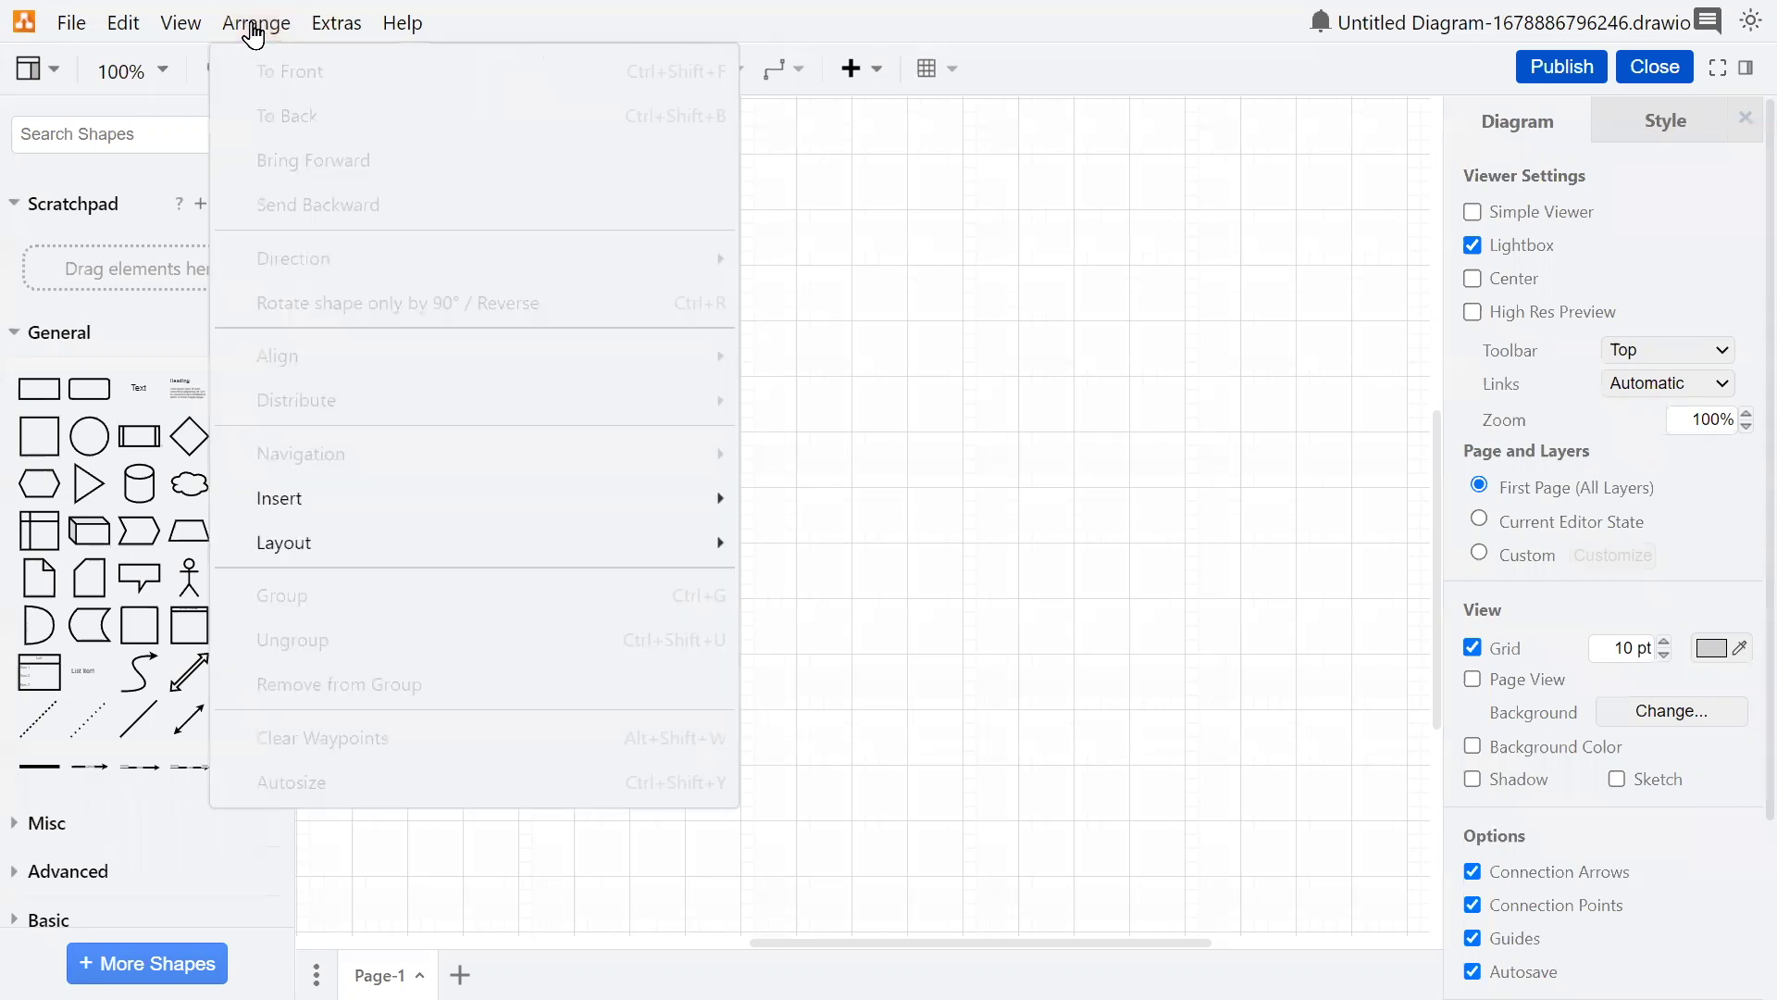
pyautogui.moveTo(575, 496)
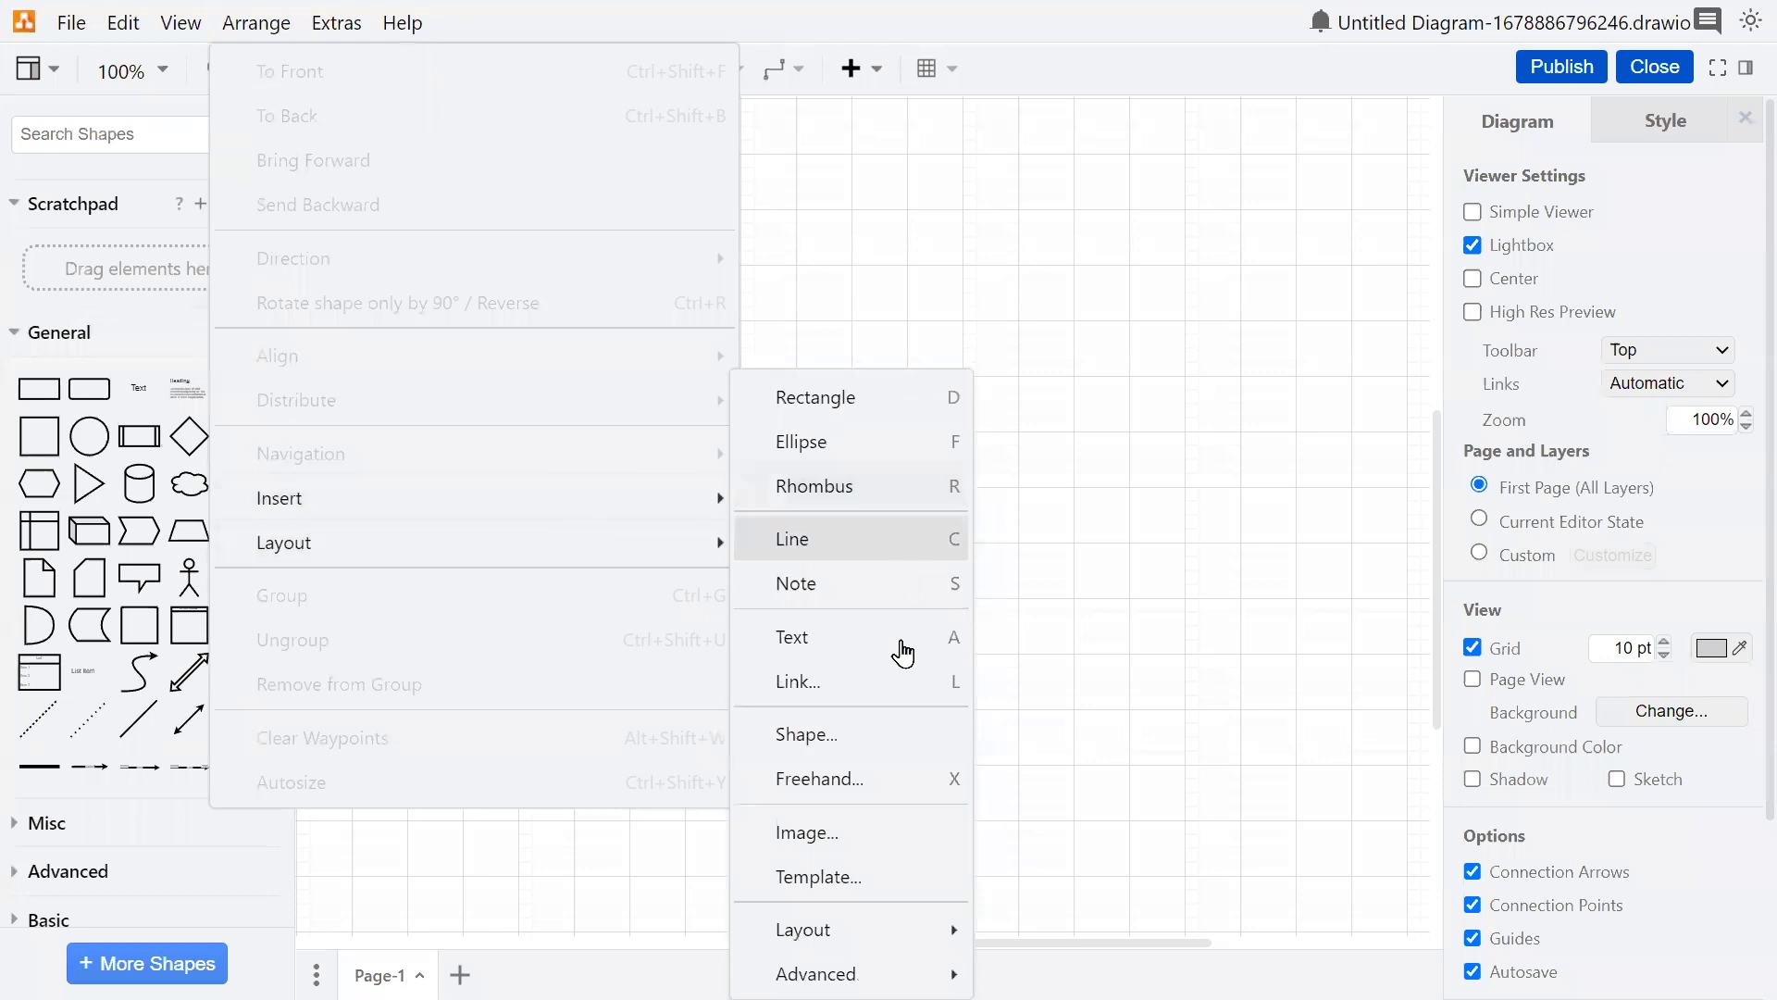
pyautogui.moveTo(805, 970)
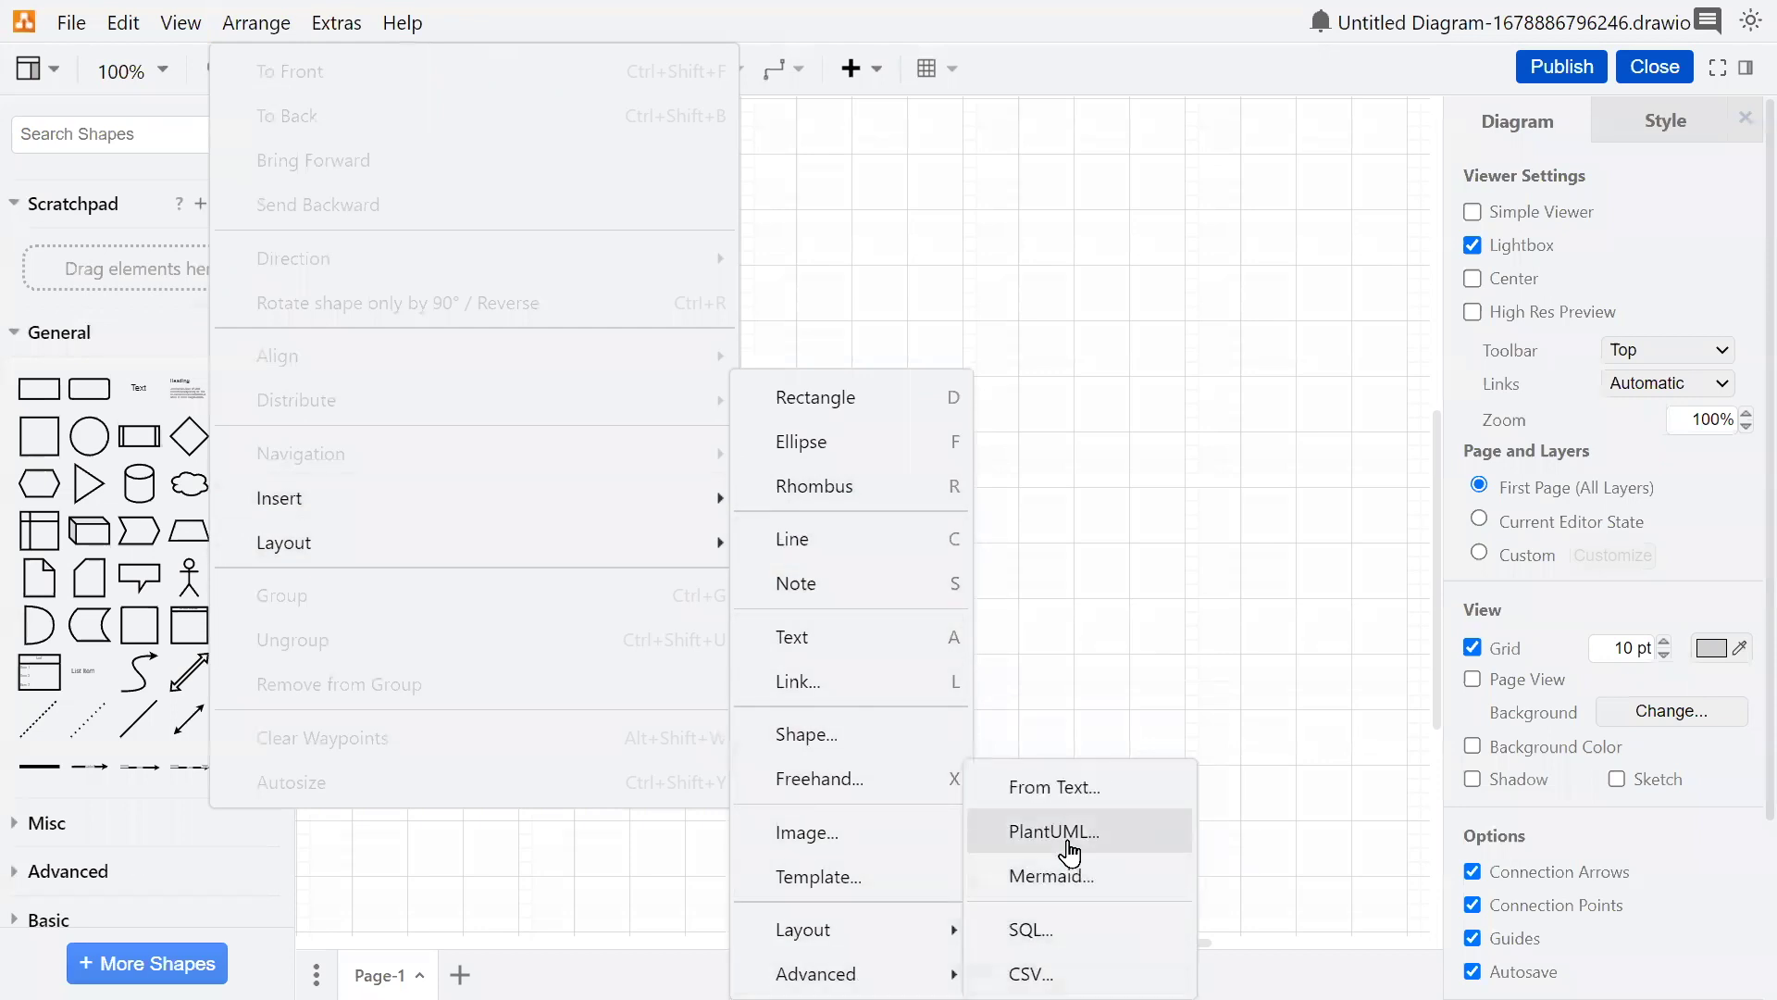
pyautogui.click(1069, 838)
pyautogui.moveTo(574, 356); pyautogui.dragTo(374, 180)
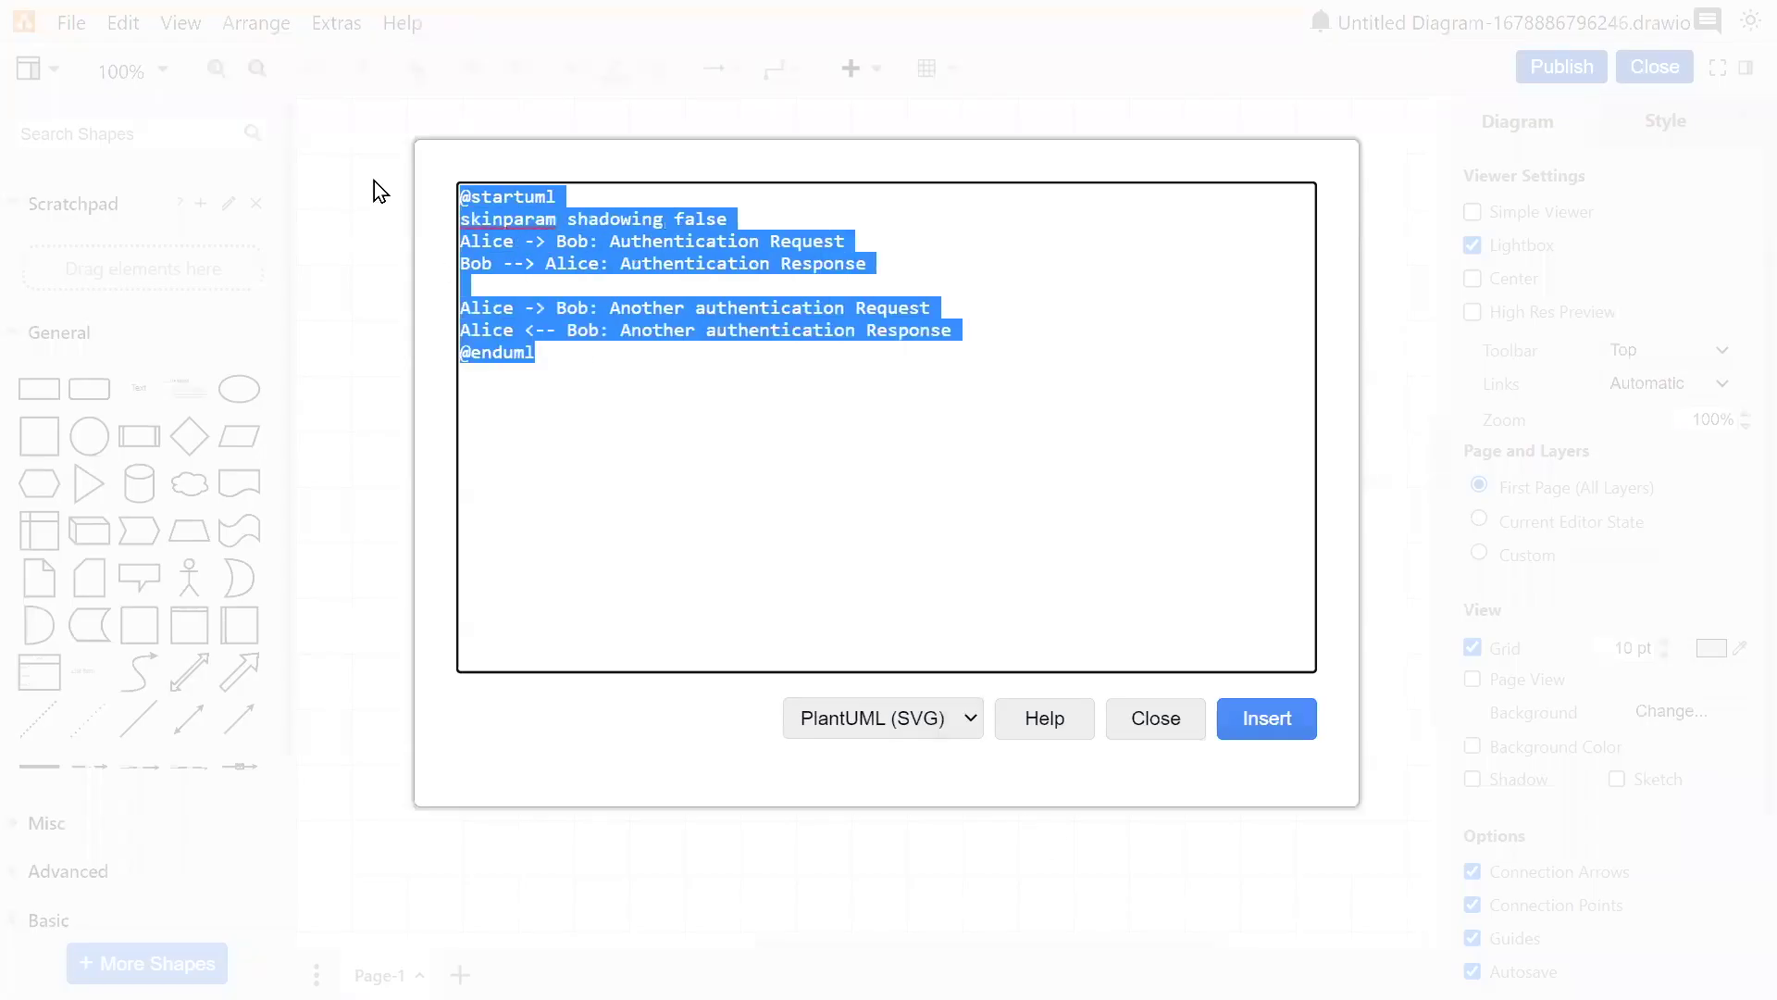
pyautogui.press('Delete')
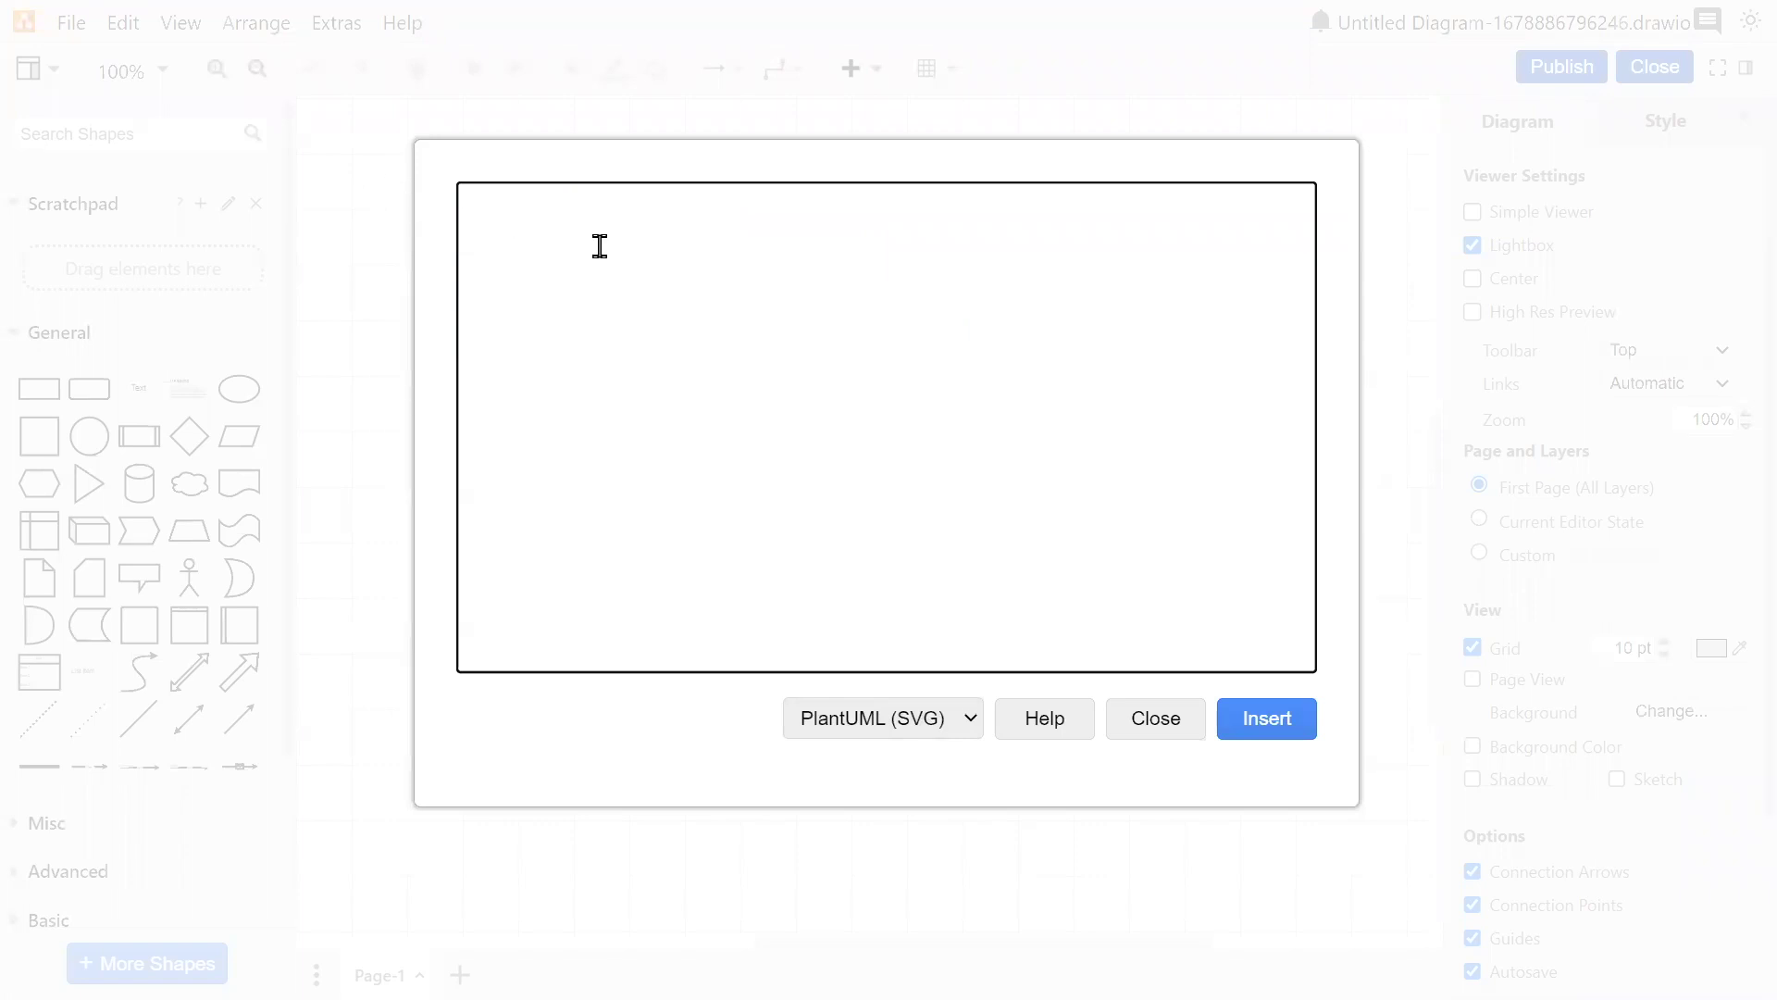
pyautogui.hotkey('ctrl', 'v')
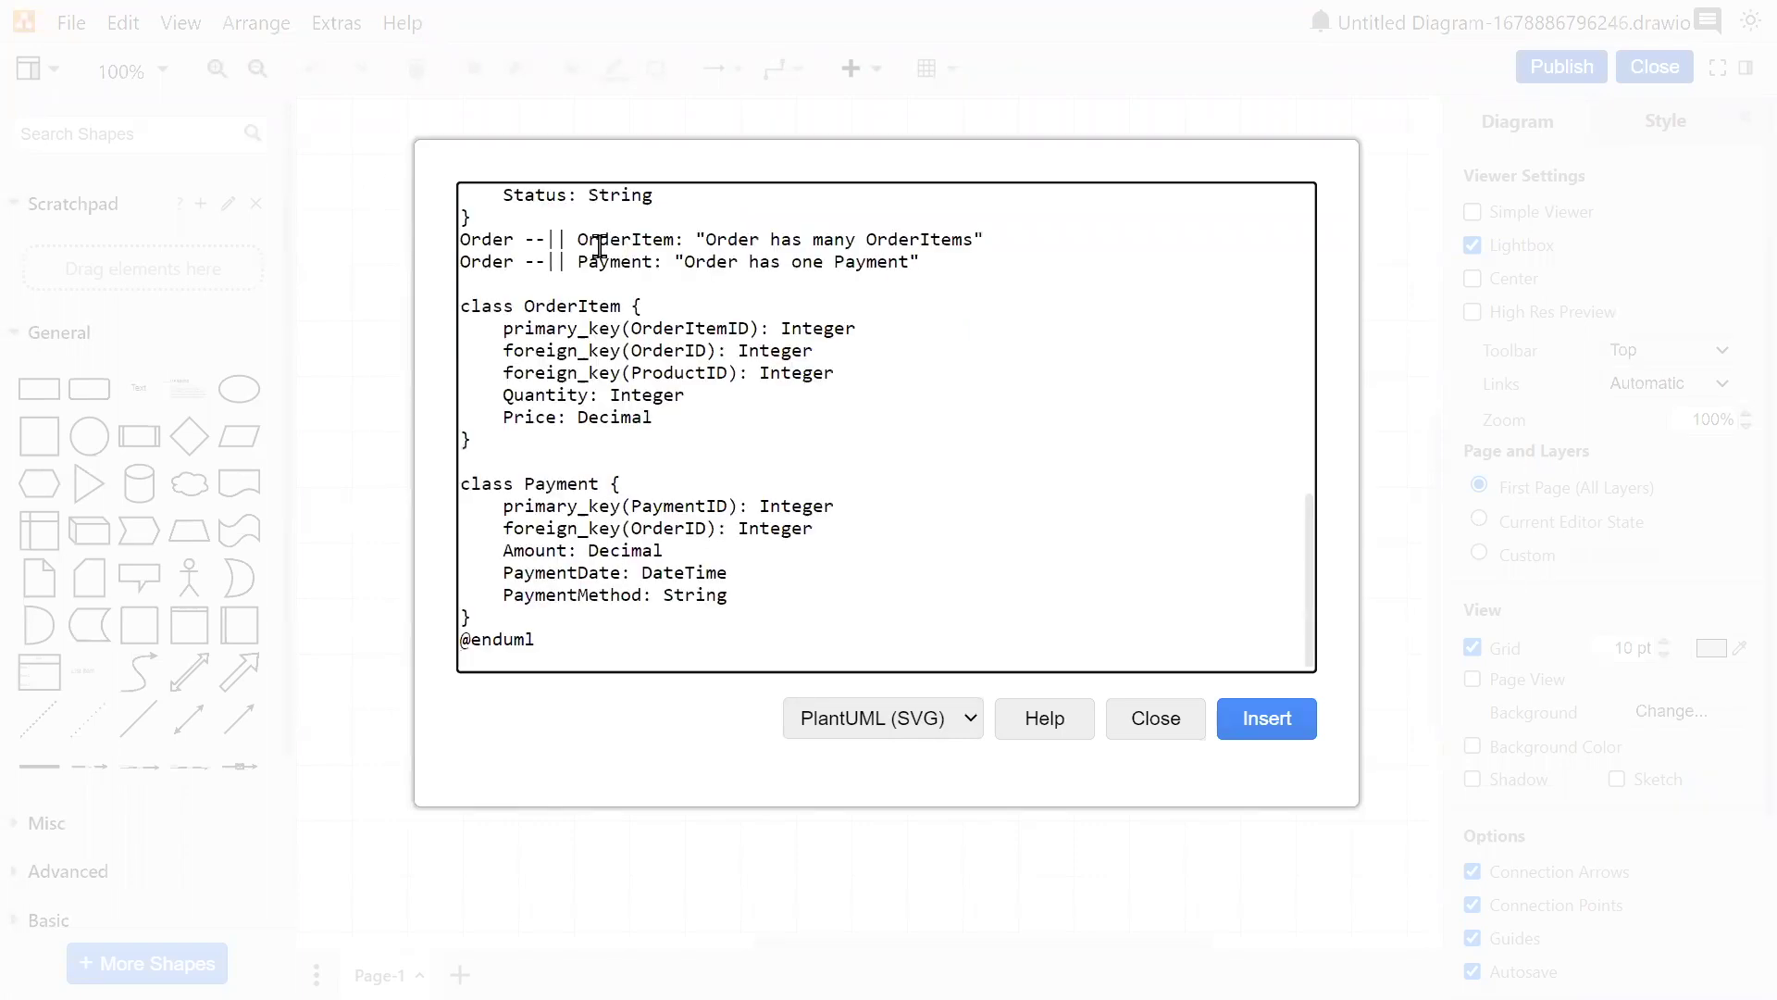
pyautogui.click(1270, 721)
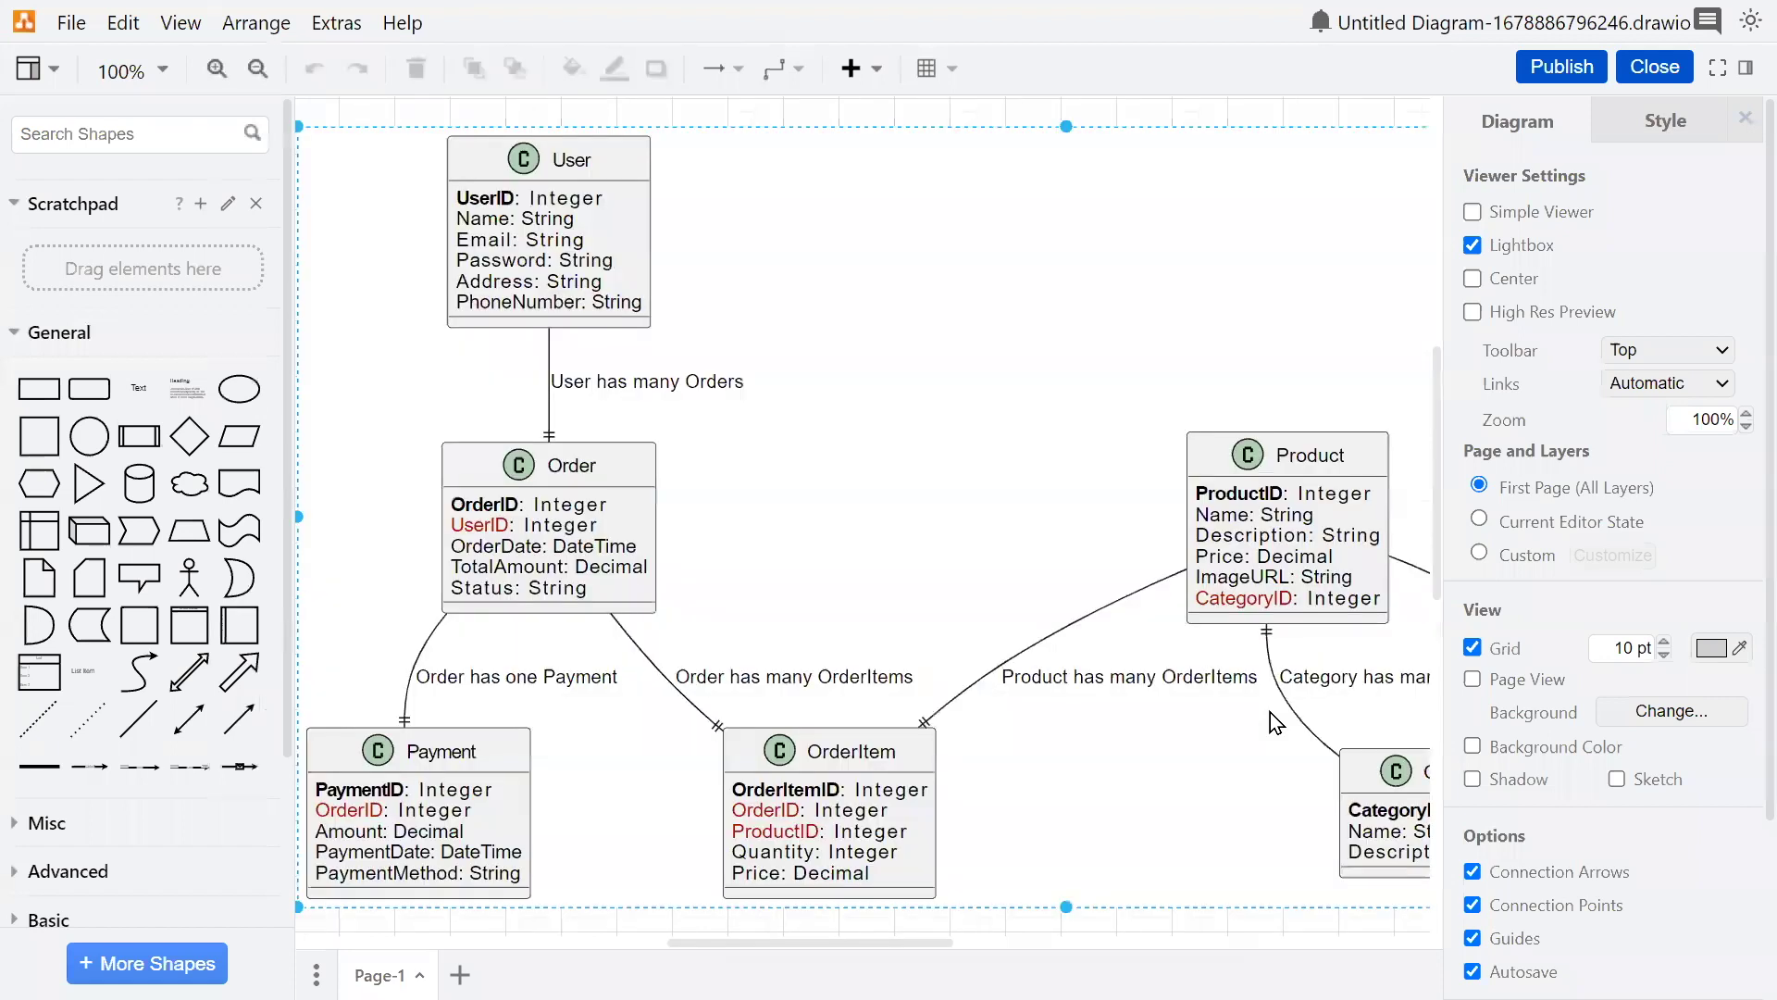
# Zoom out to 60% so all six classes and their relationship labels fit, then deselect.
pyautogui.scroll(-1, 878, 457)
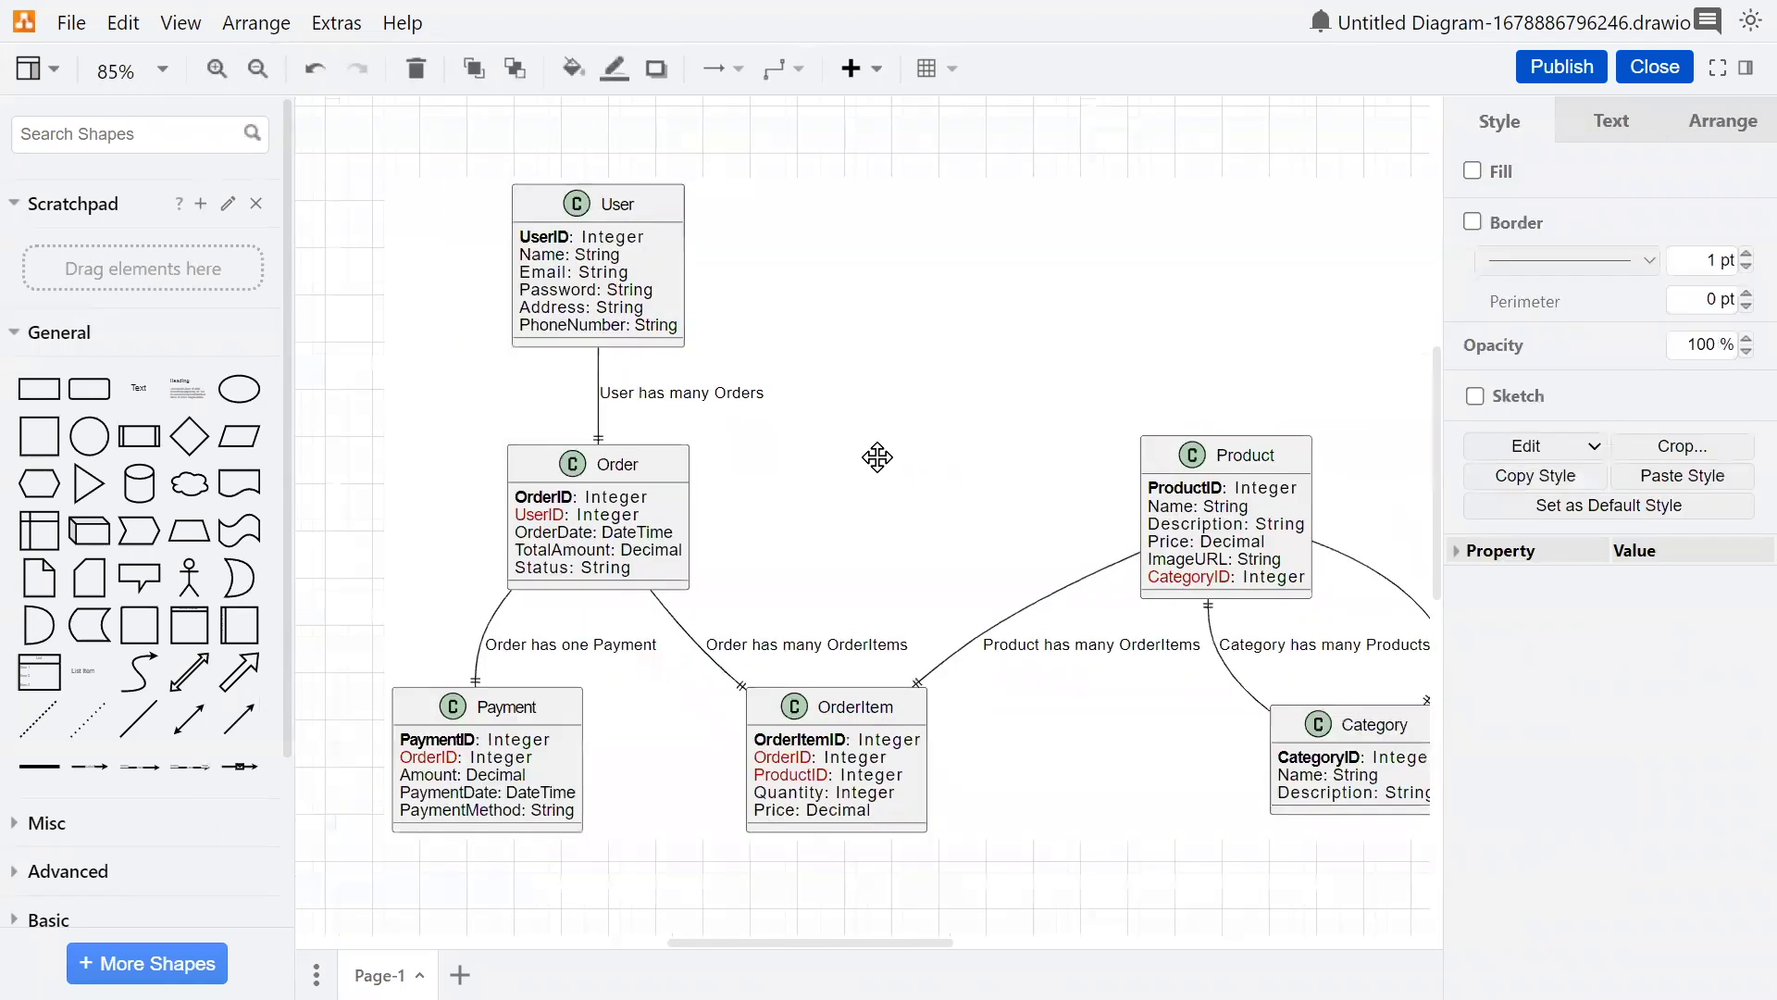
pyautogui.scroll(-2, 878, 457)
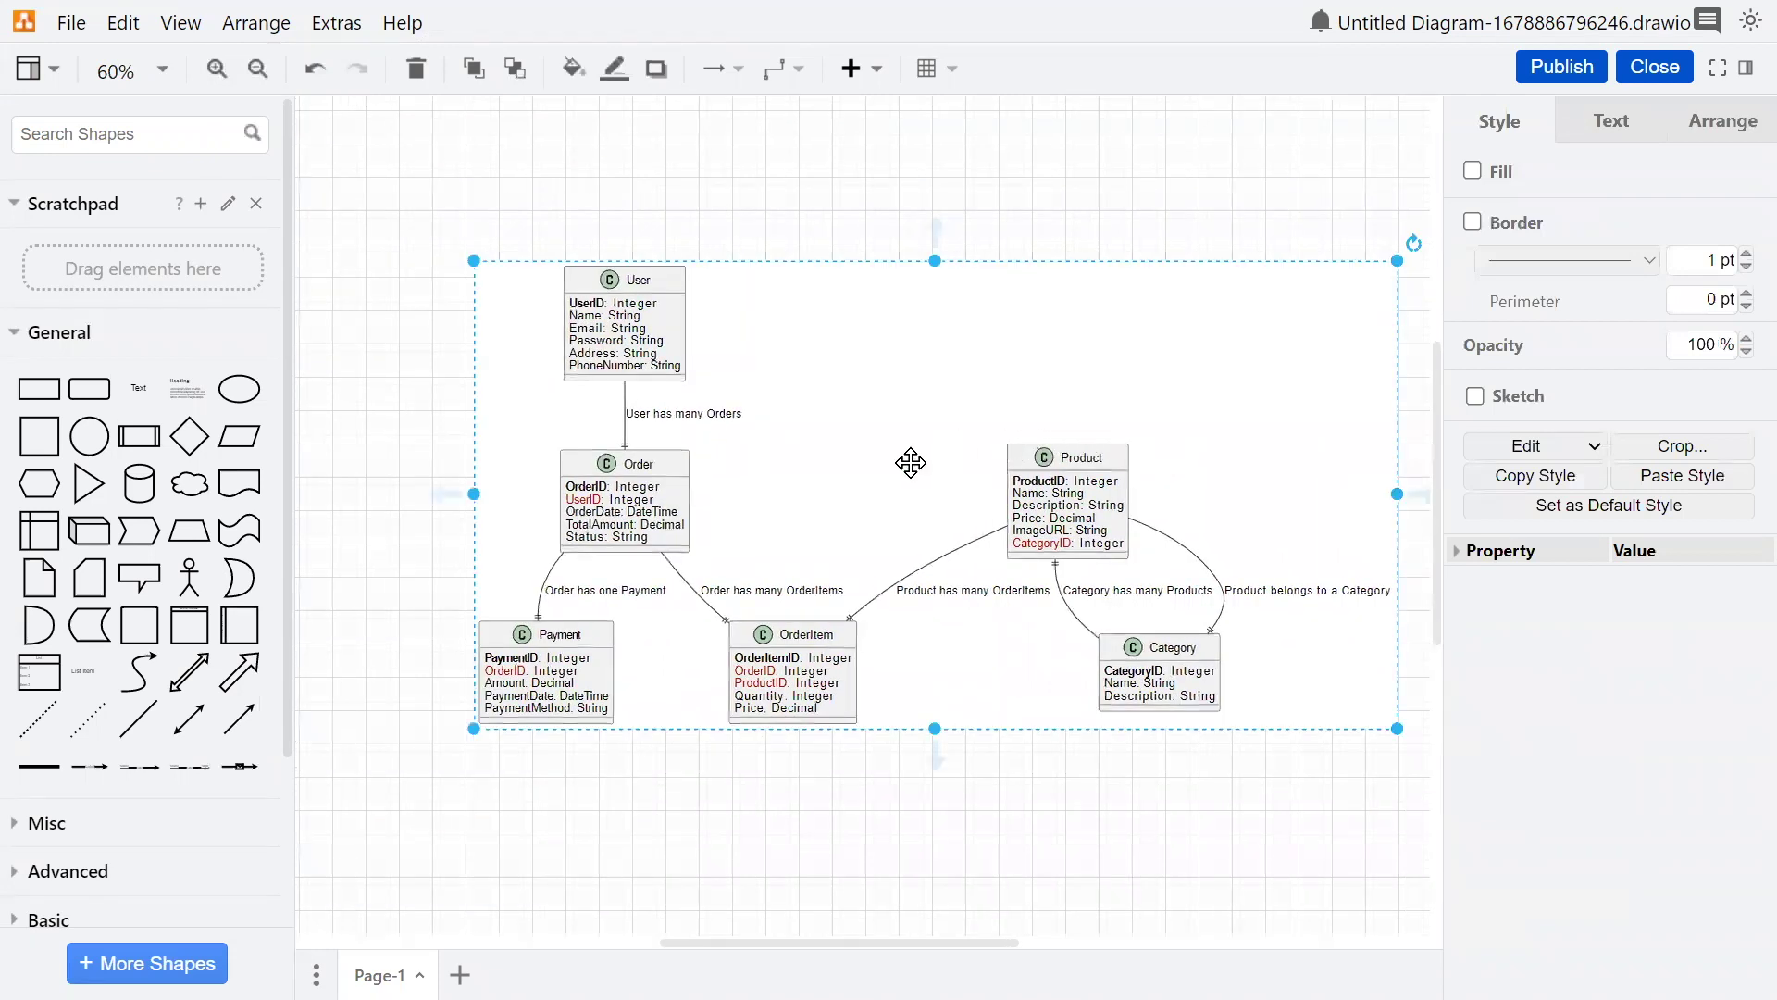
pyautogui.click(926, 169)
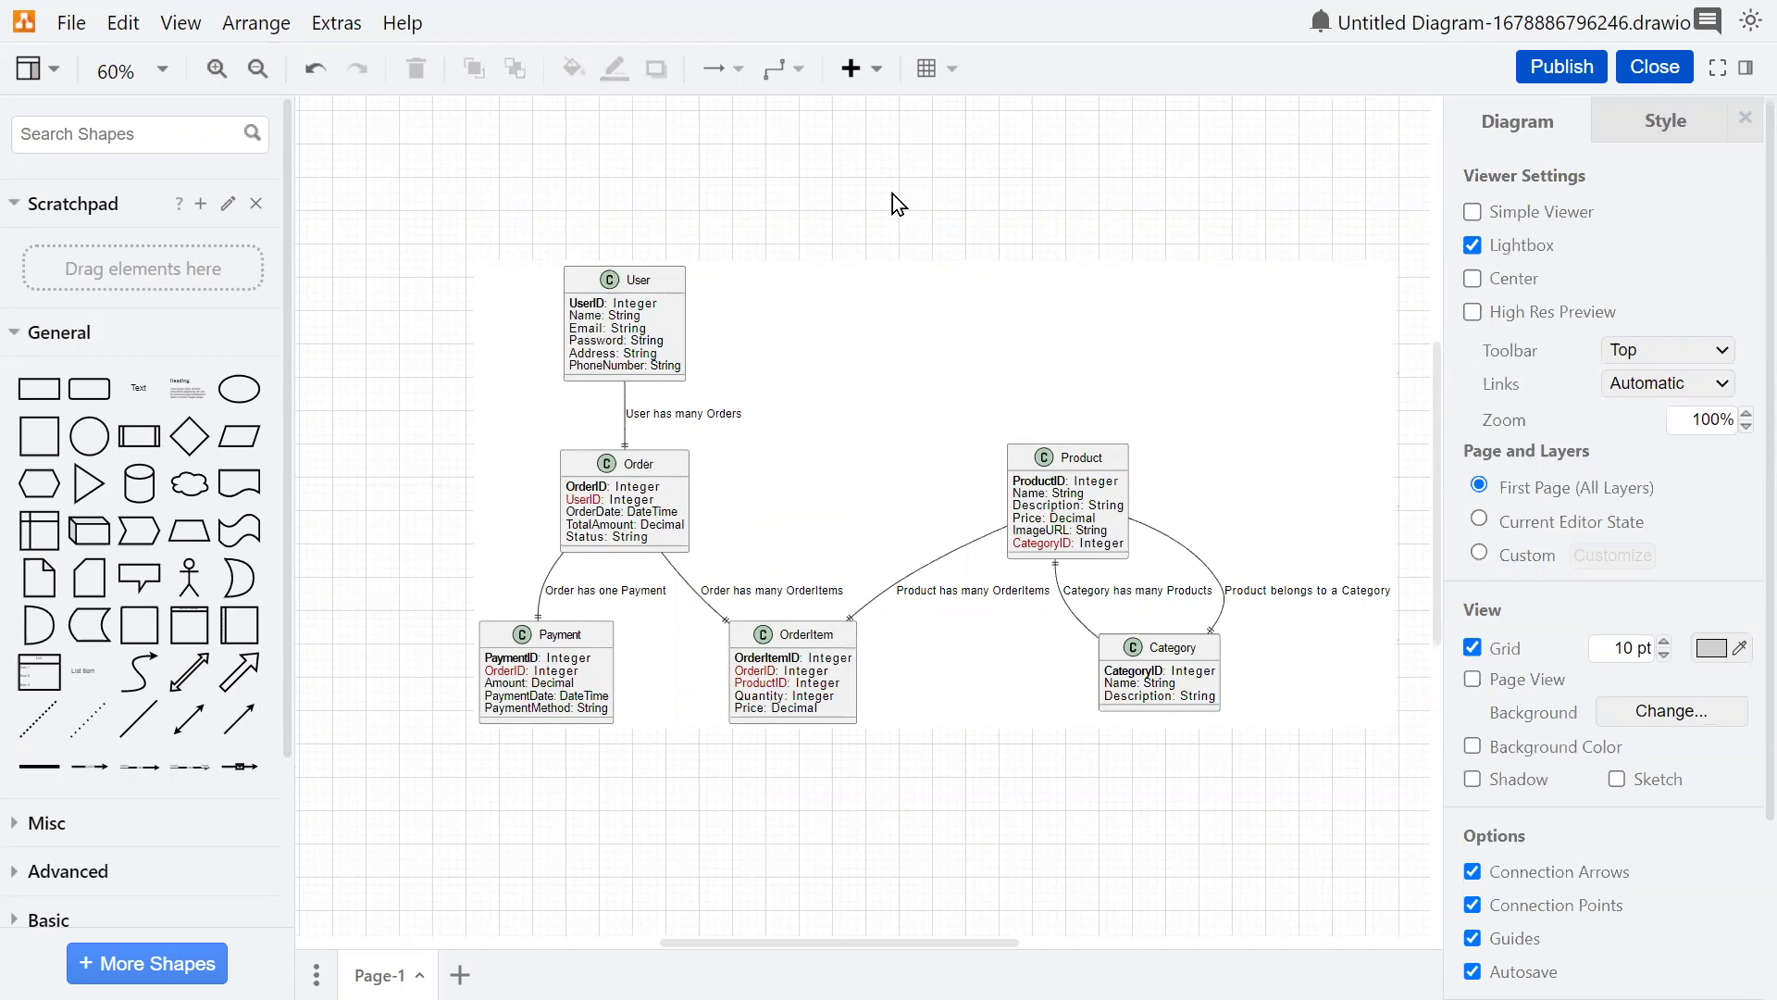
# Select the class diagram's full PlantUML source in draw.io and switch to Visual Studio Code.
pyautogui.doubleClick(833, 389)
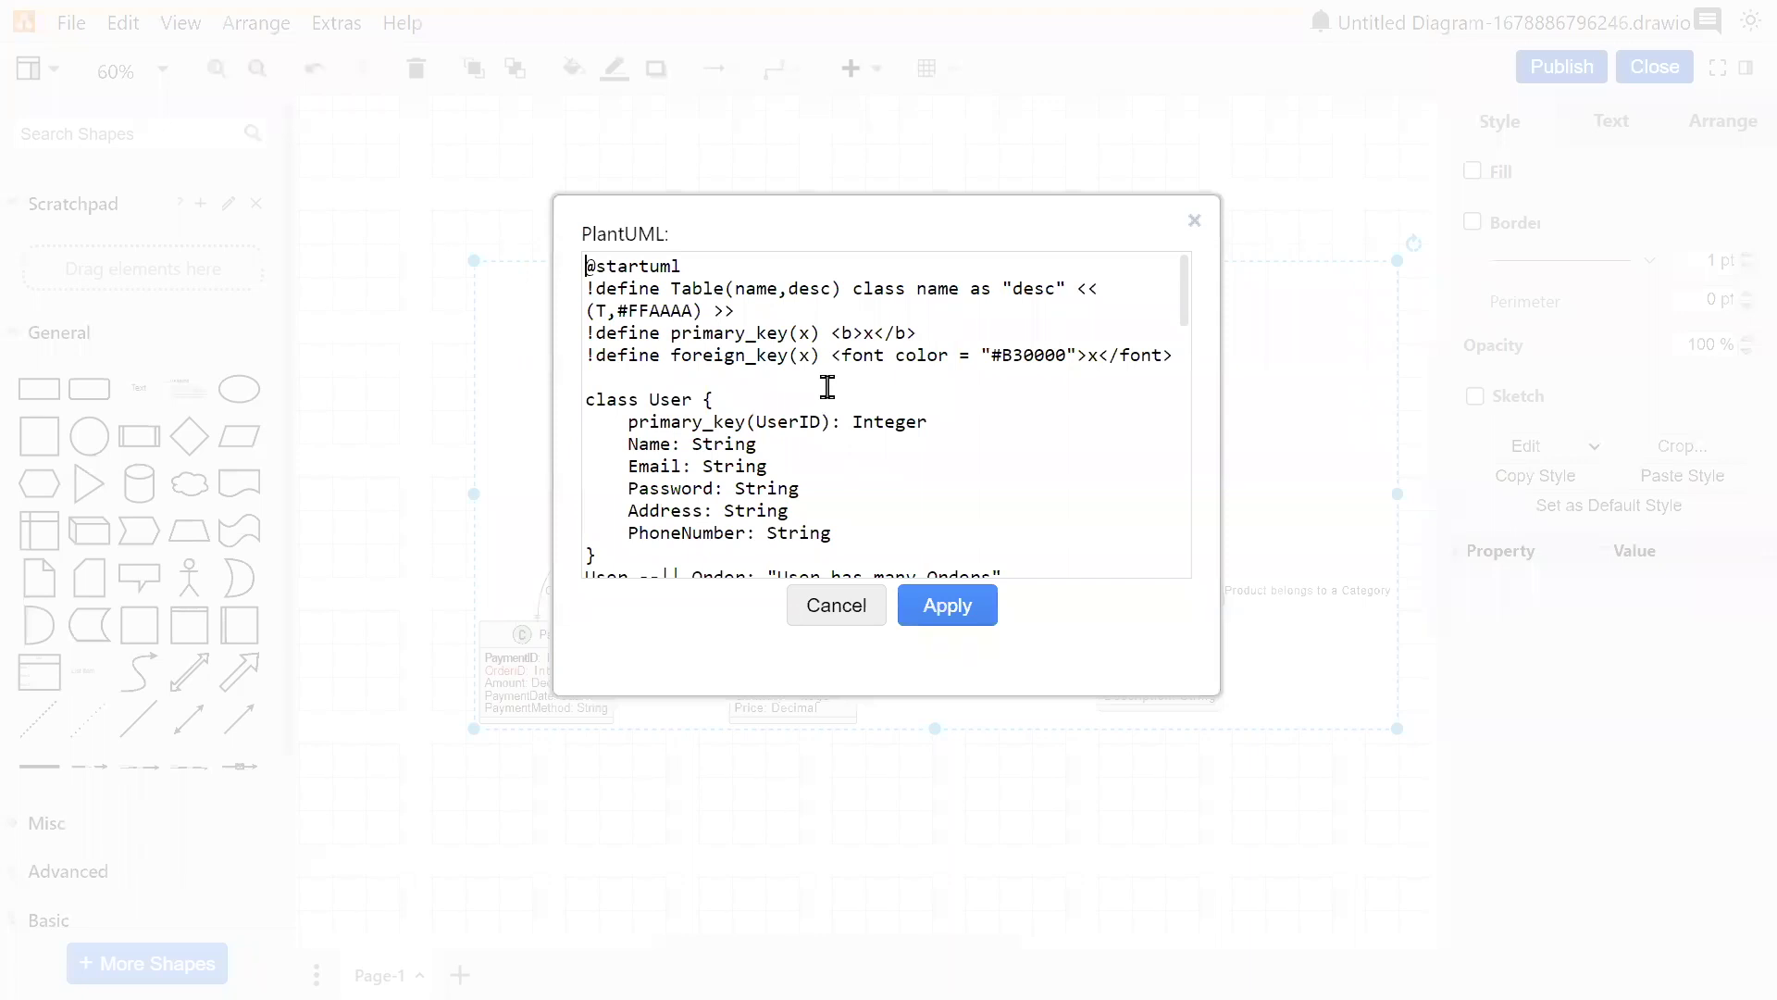
pyautogui.hotkey('ctrl', 'a')
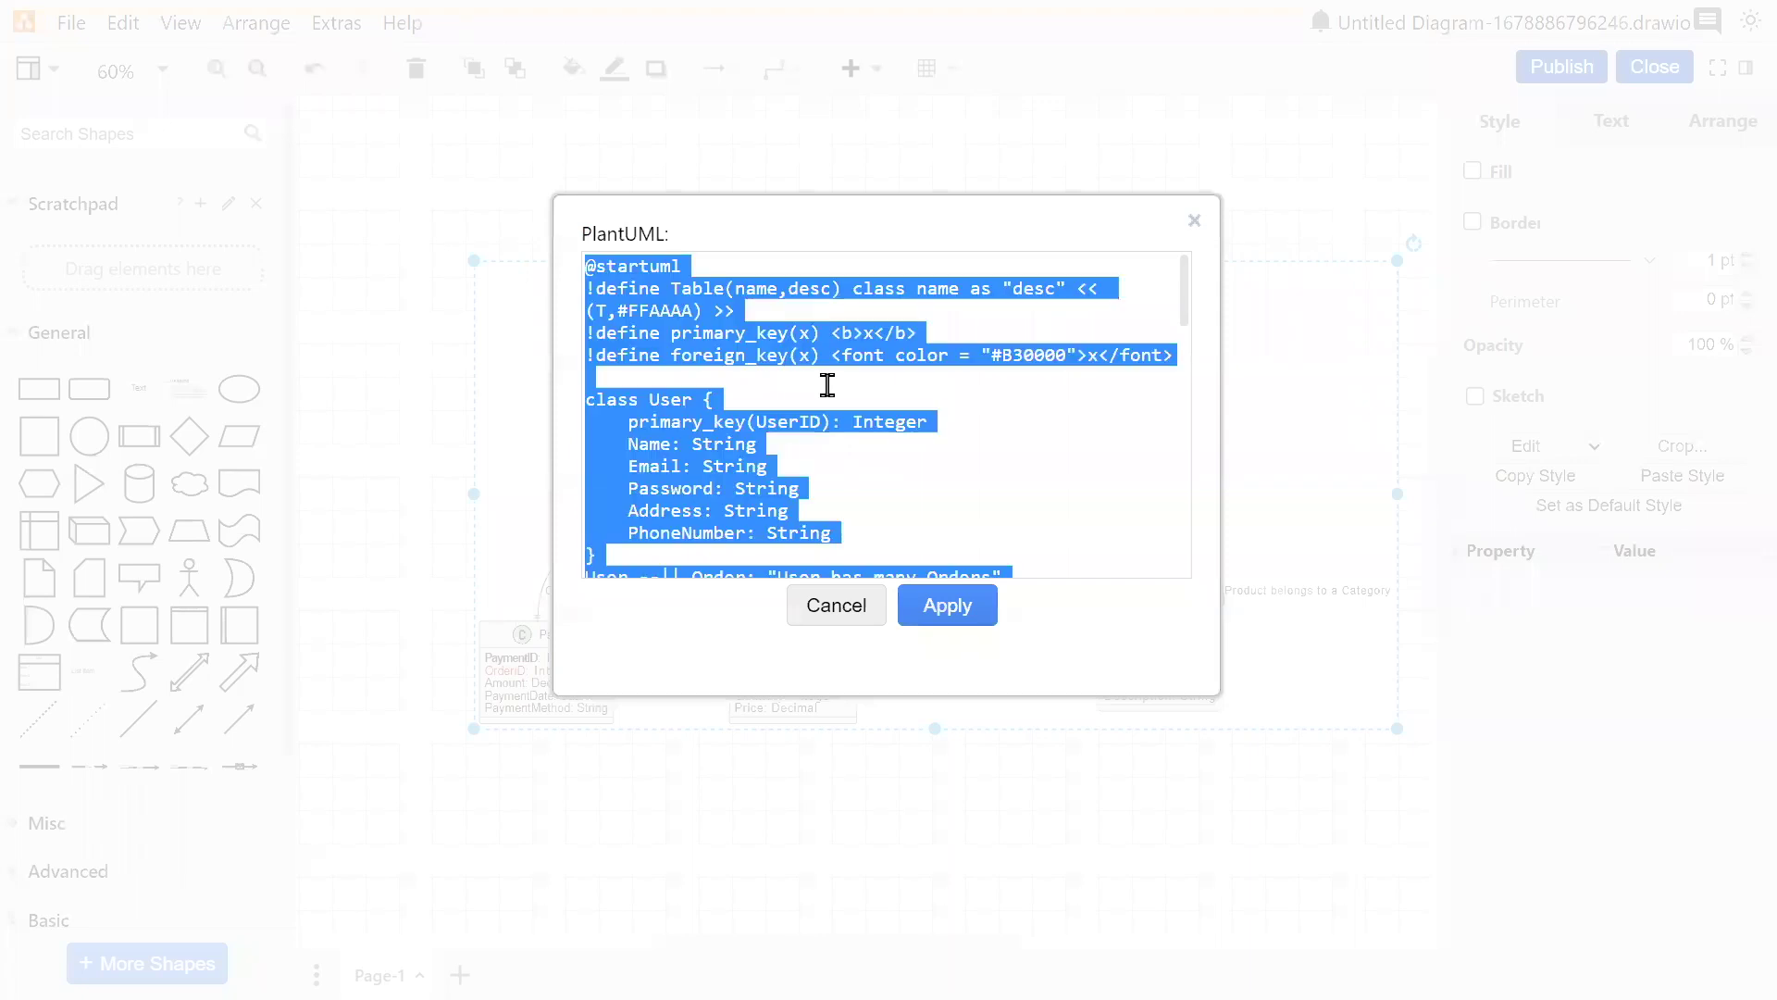
pyautogui.hotkey('alt', 'Tab')
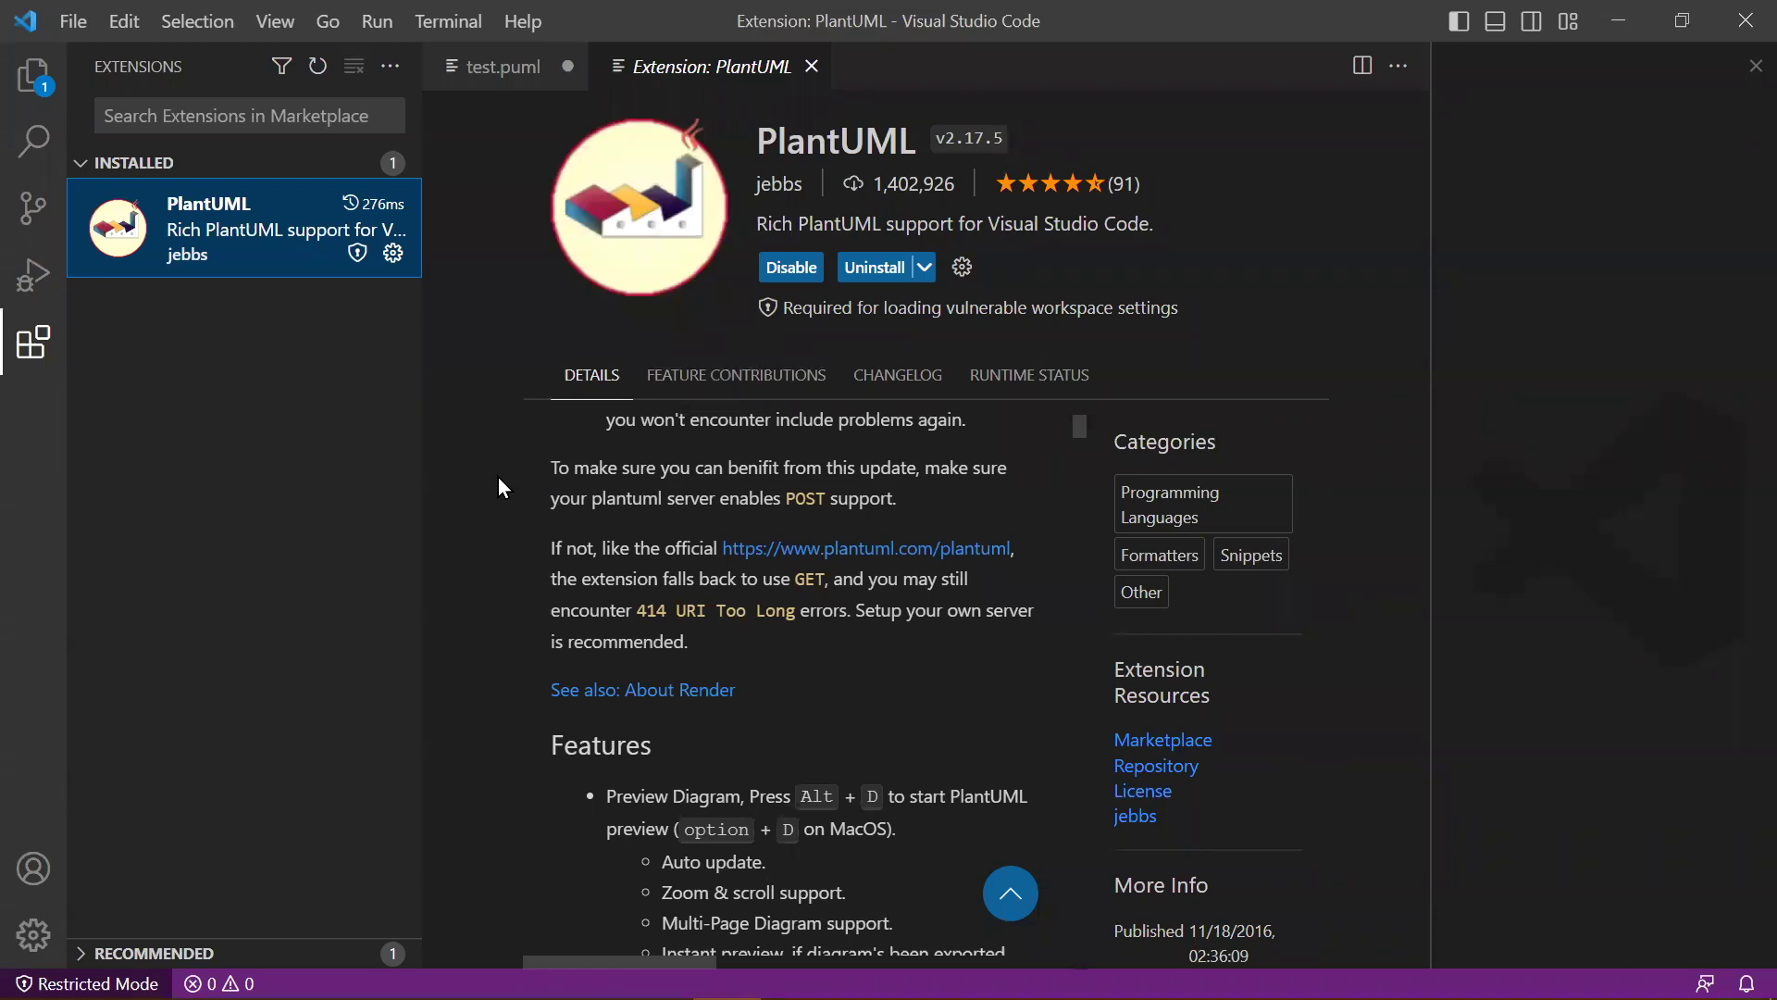
# Paste the class-diagram source into test.puml, hiding the sidebar and leaving room for a preview.
pyautogui.click(488, 67)
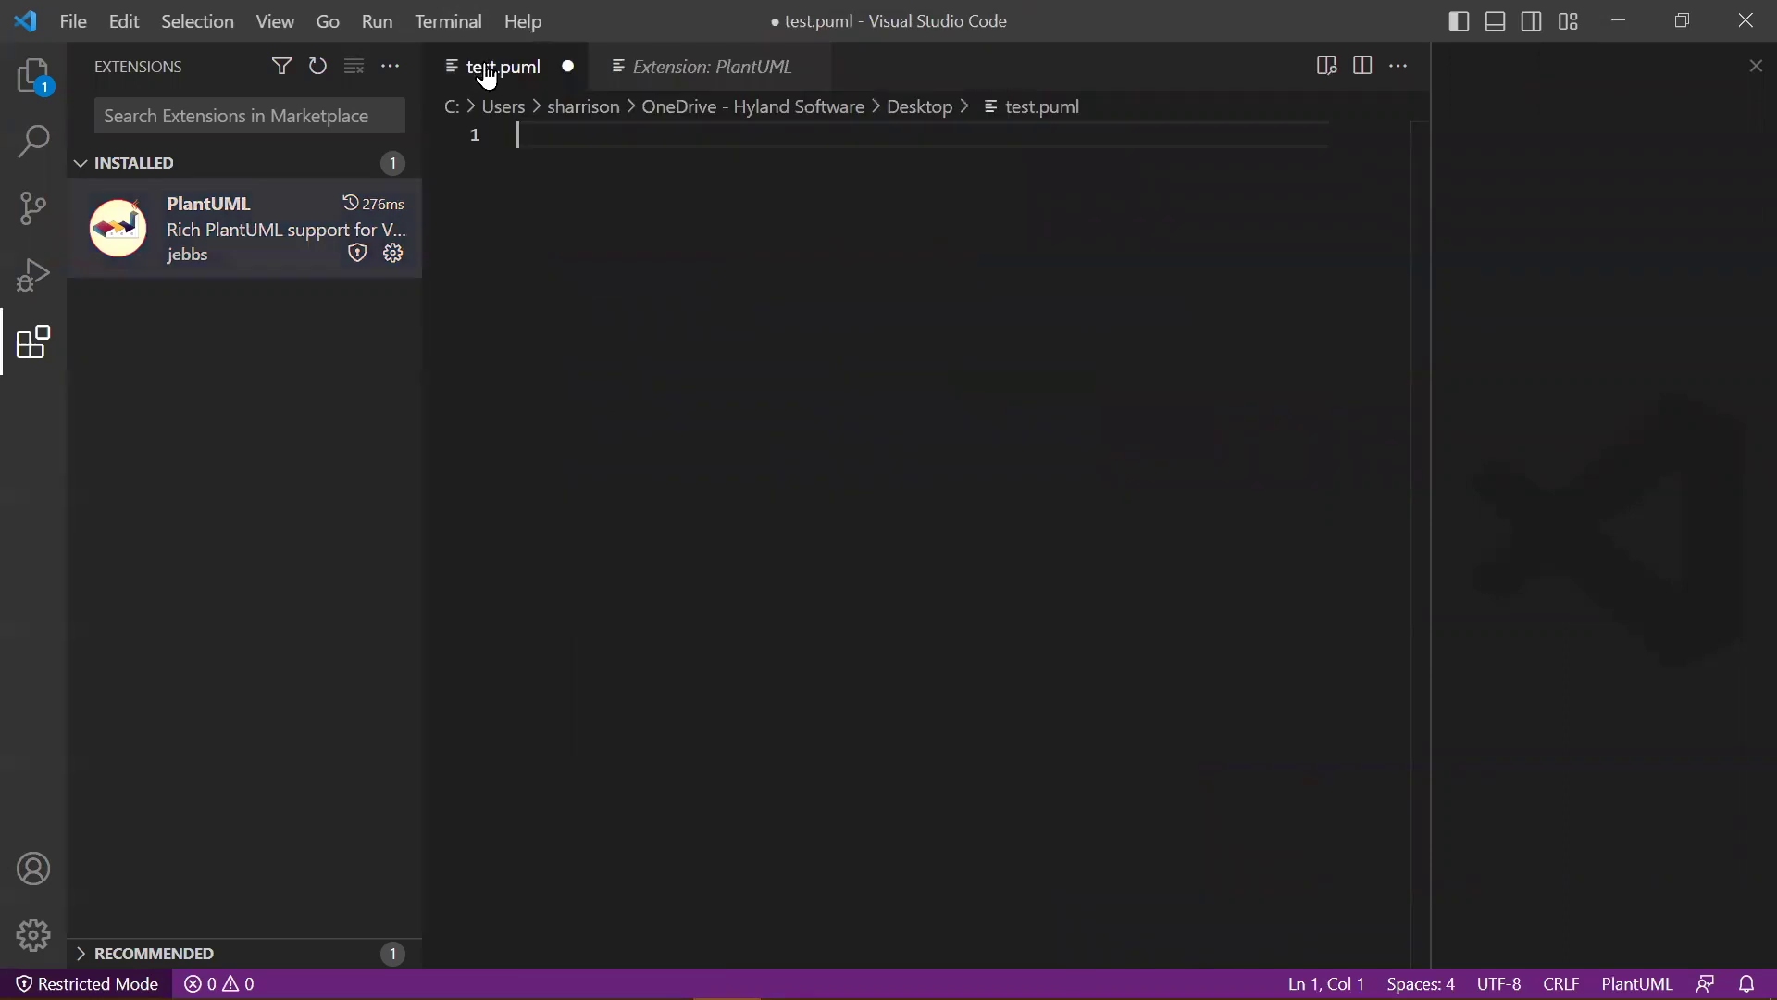
pyautogui.click(30, 351)
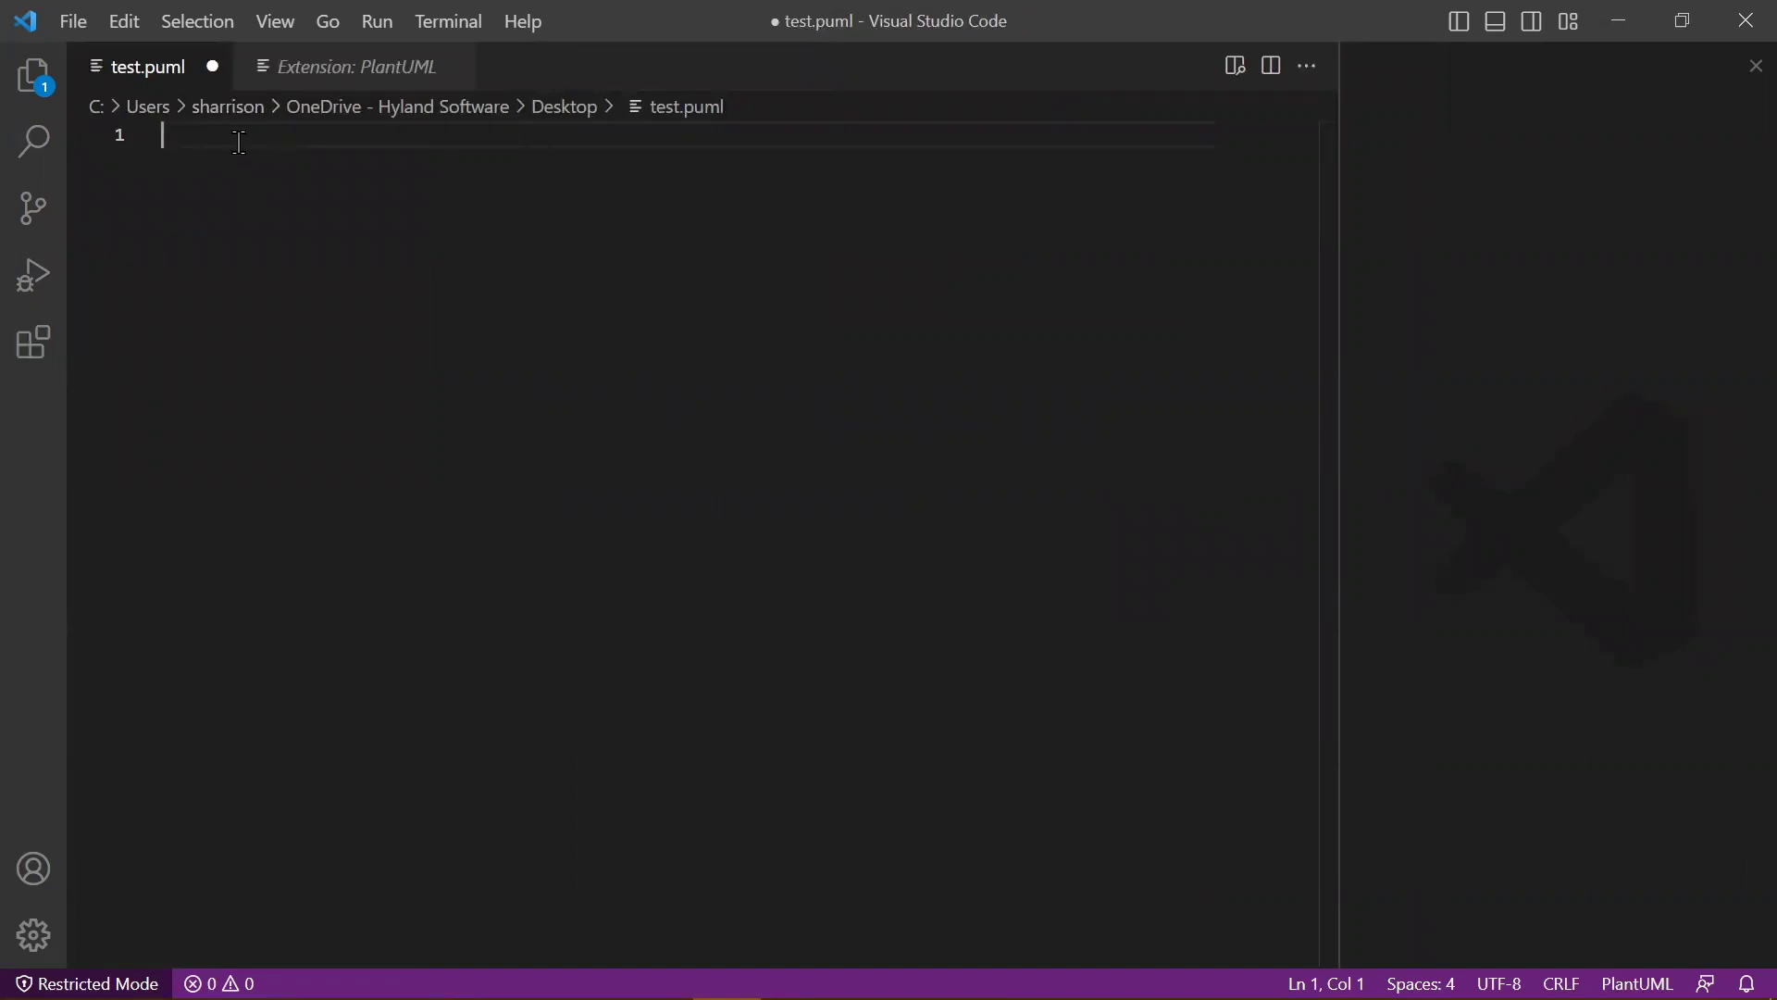
pyautogui.hotkey('ctrl', 'v')
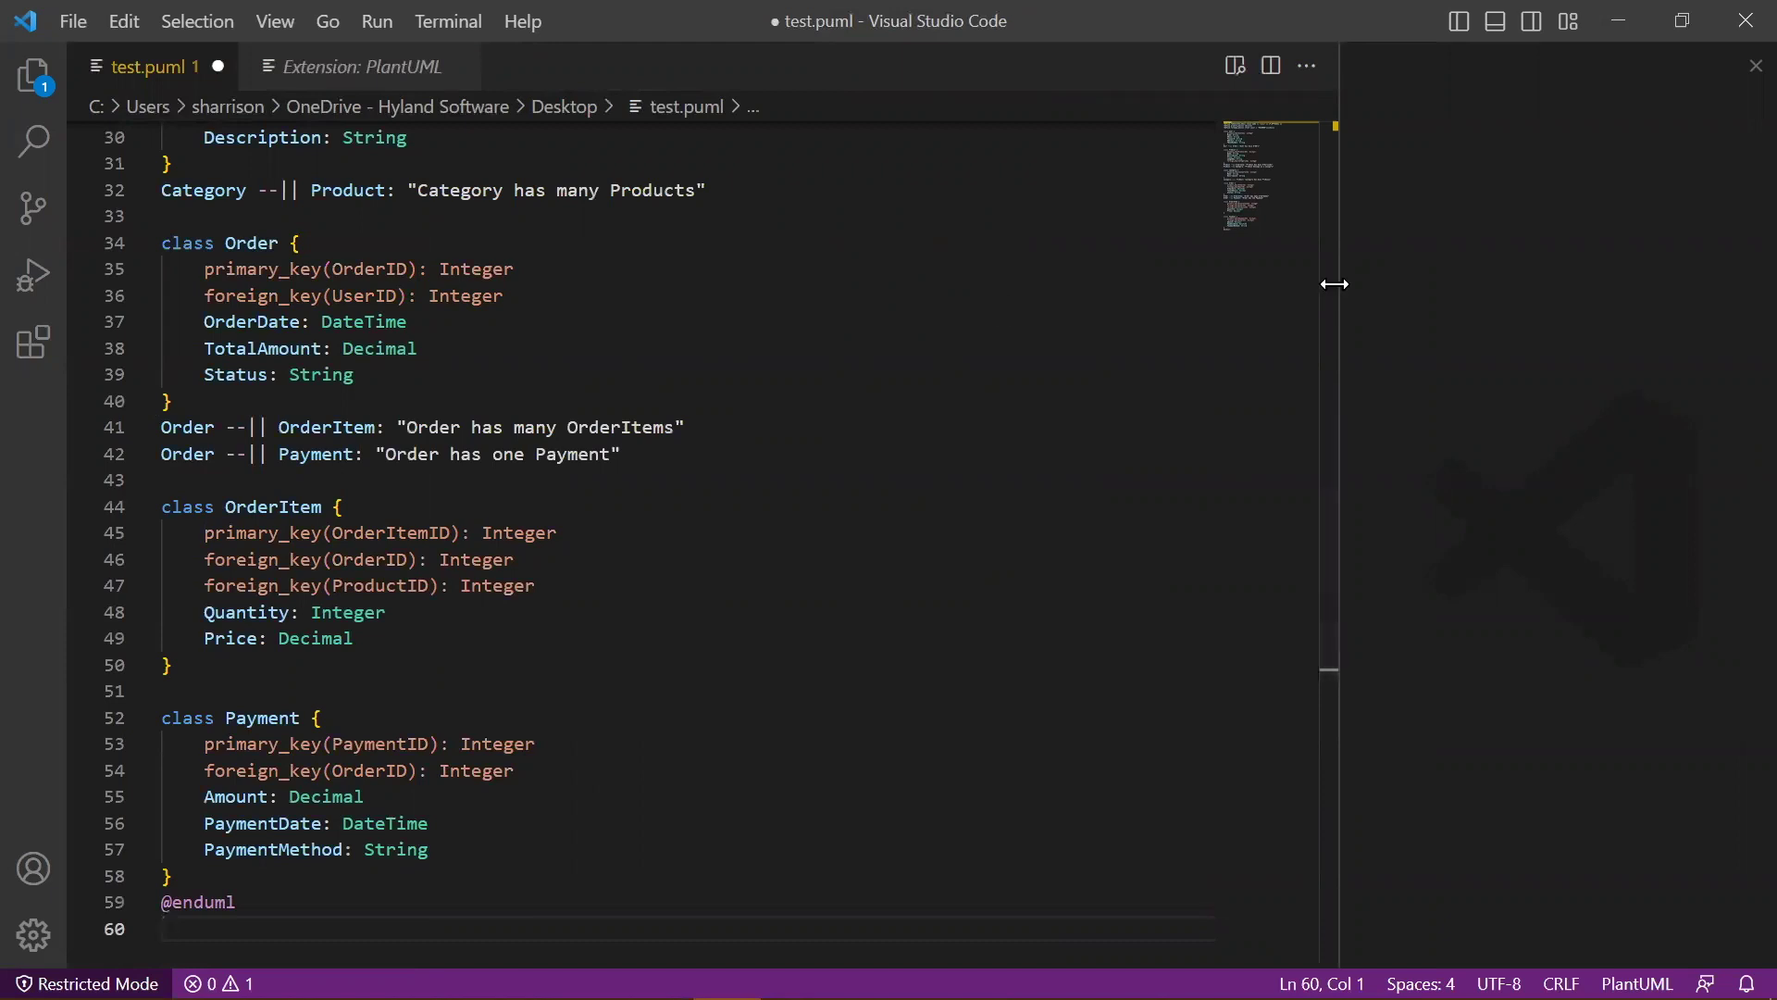
pyautogui.moveTo(1334, 284); pyautogui.dragTo(801, 349)
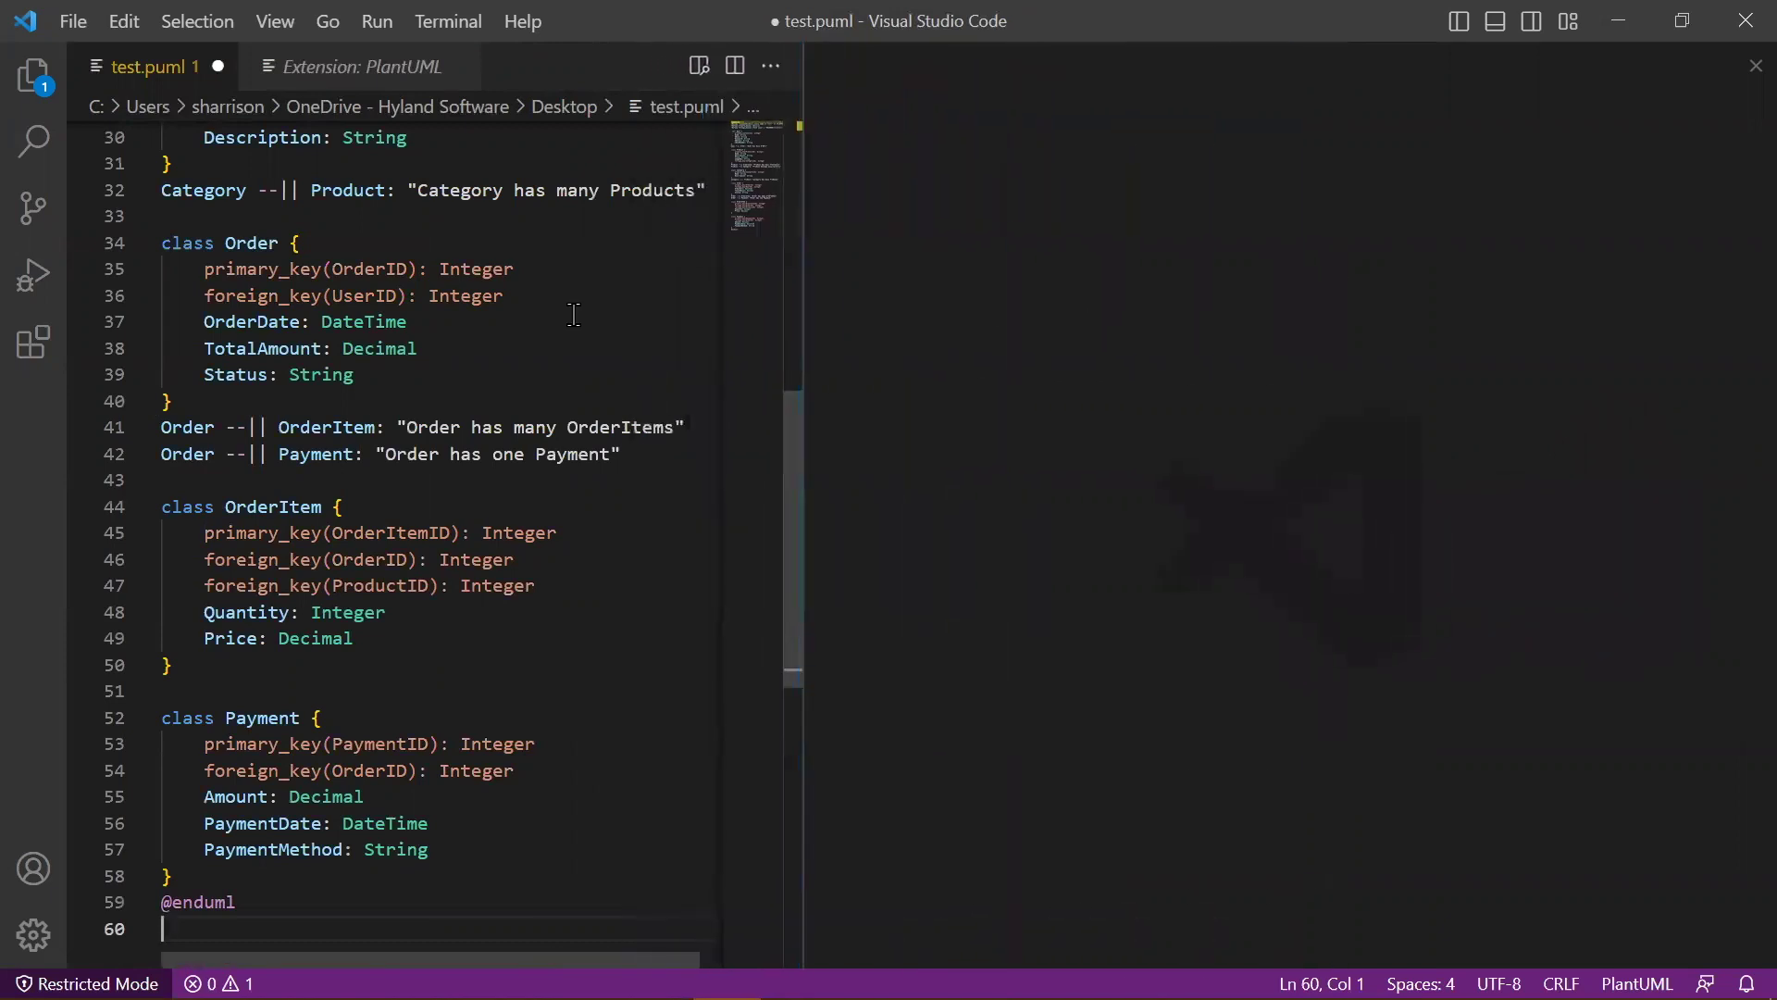
# Show the rendered class diagram with Preview Current Diagram.
pyautogui.rightClick(574, 315)
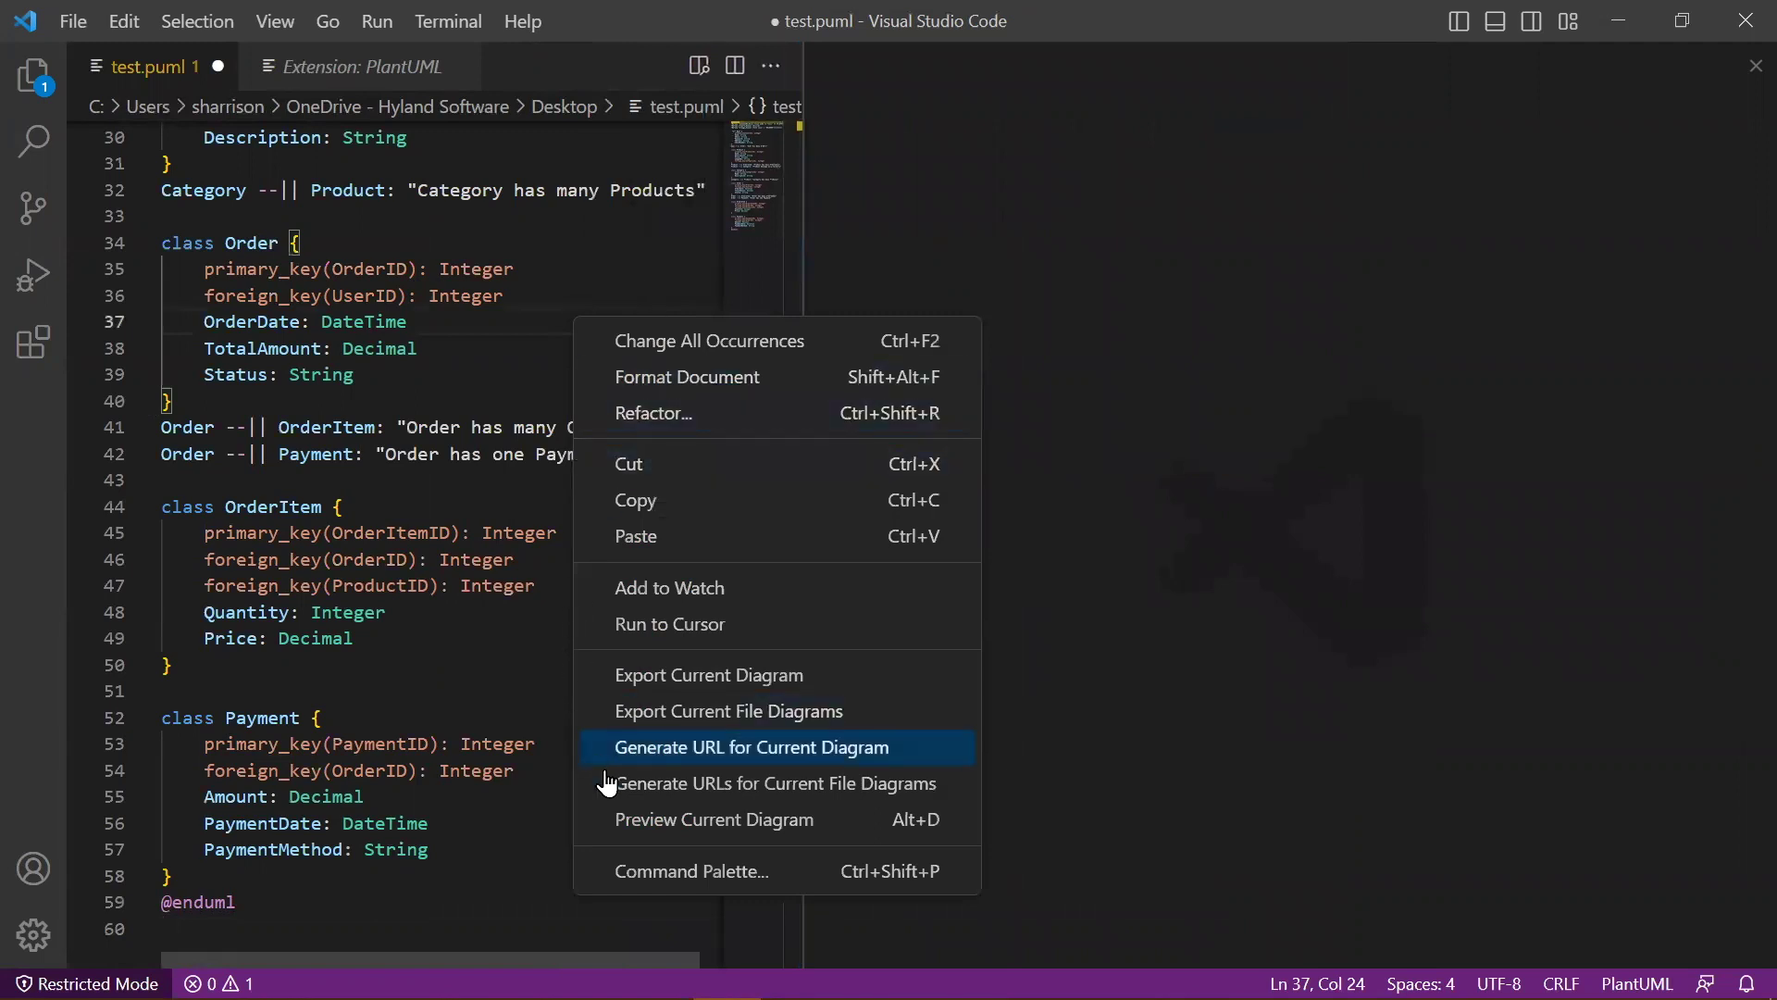
pyautogui.click(643, 820)
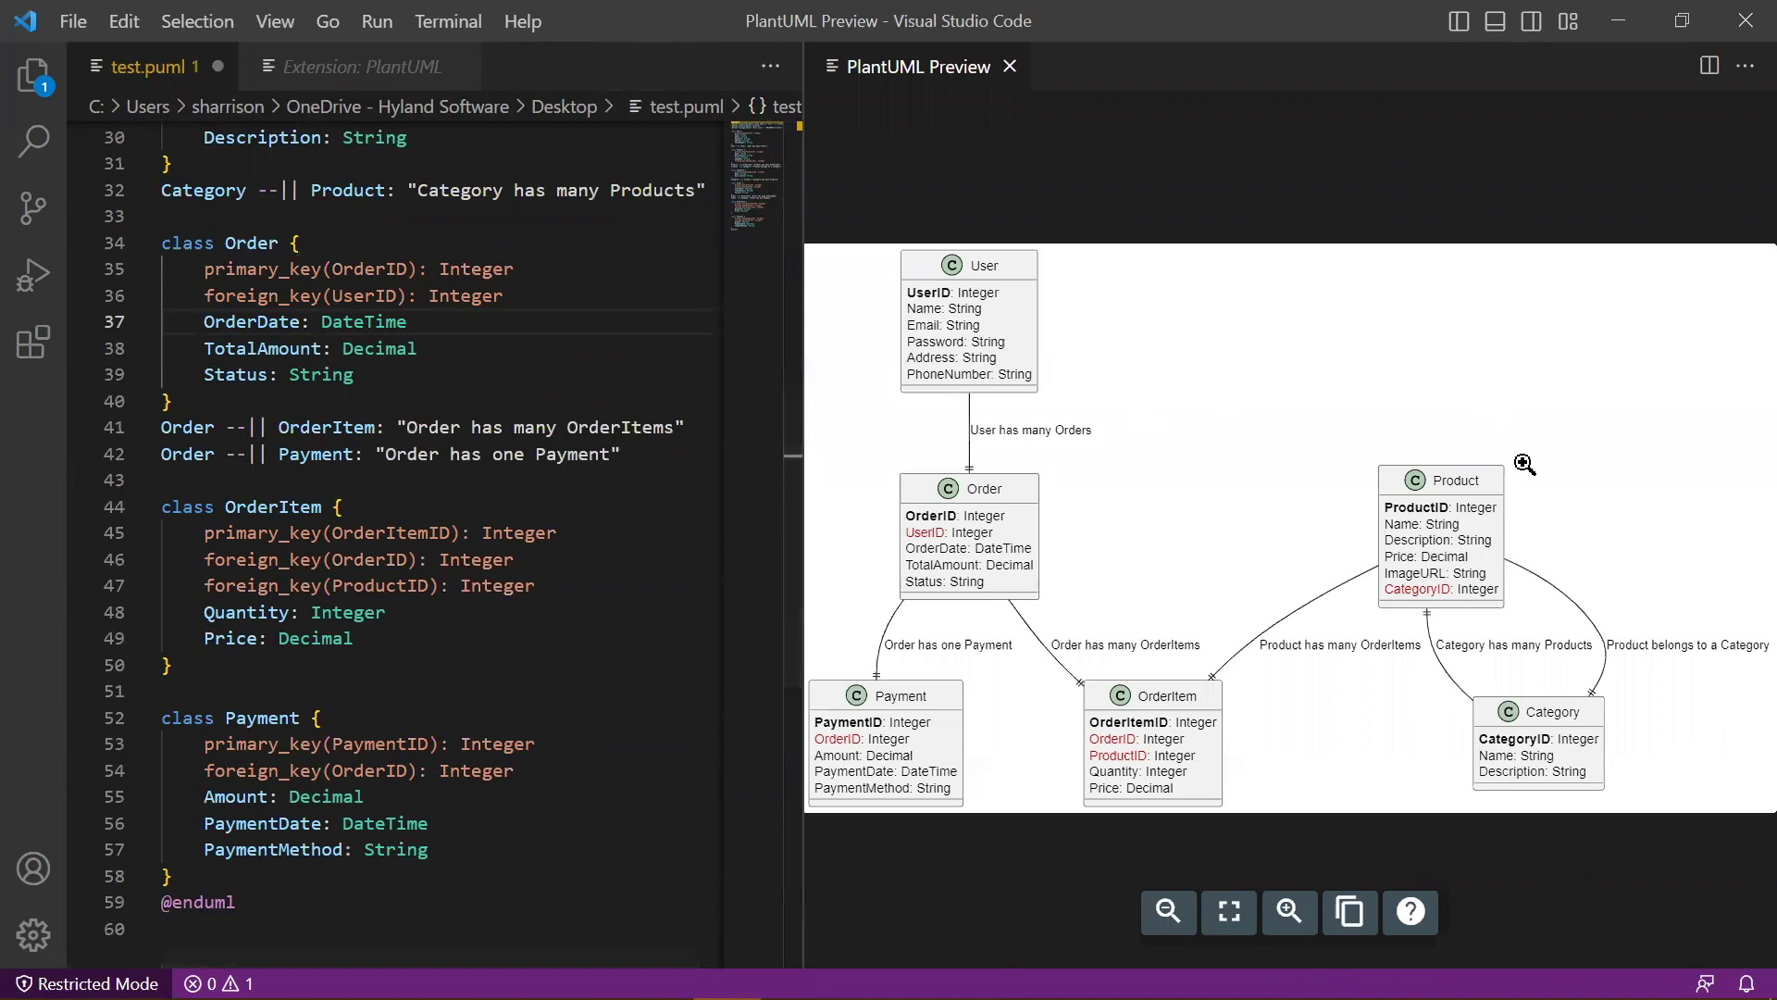
pyautogui.scroll(10, 506, 392)
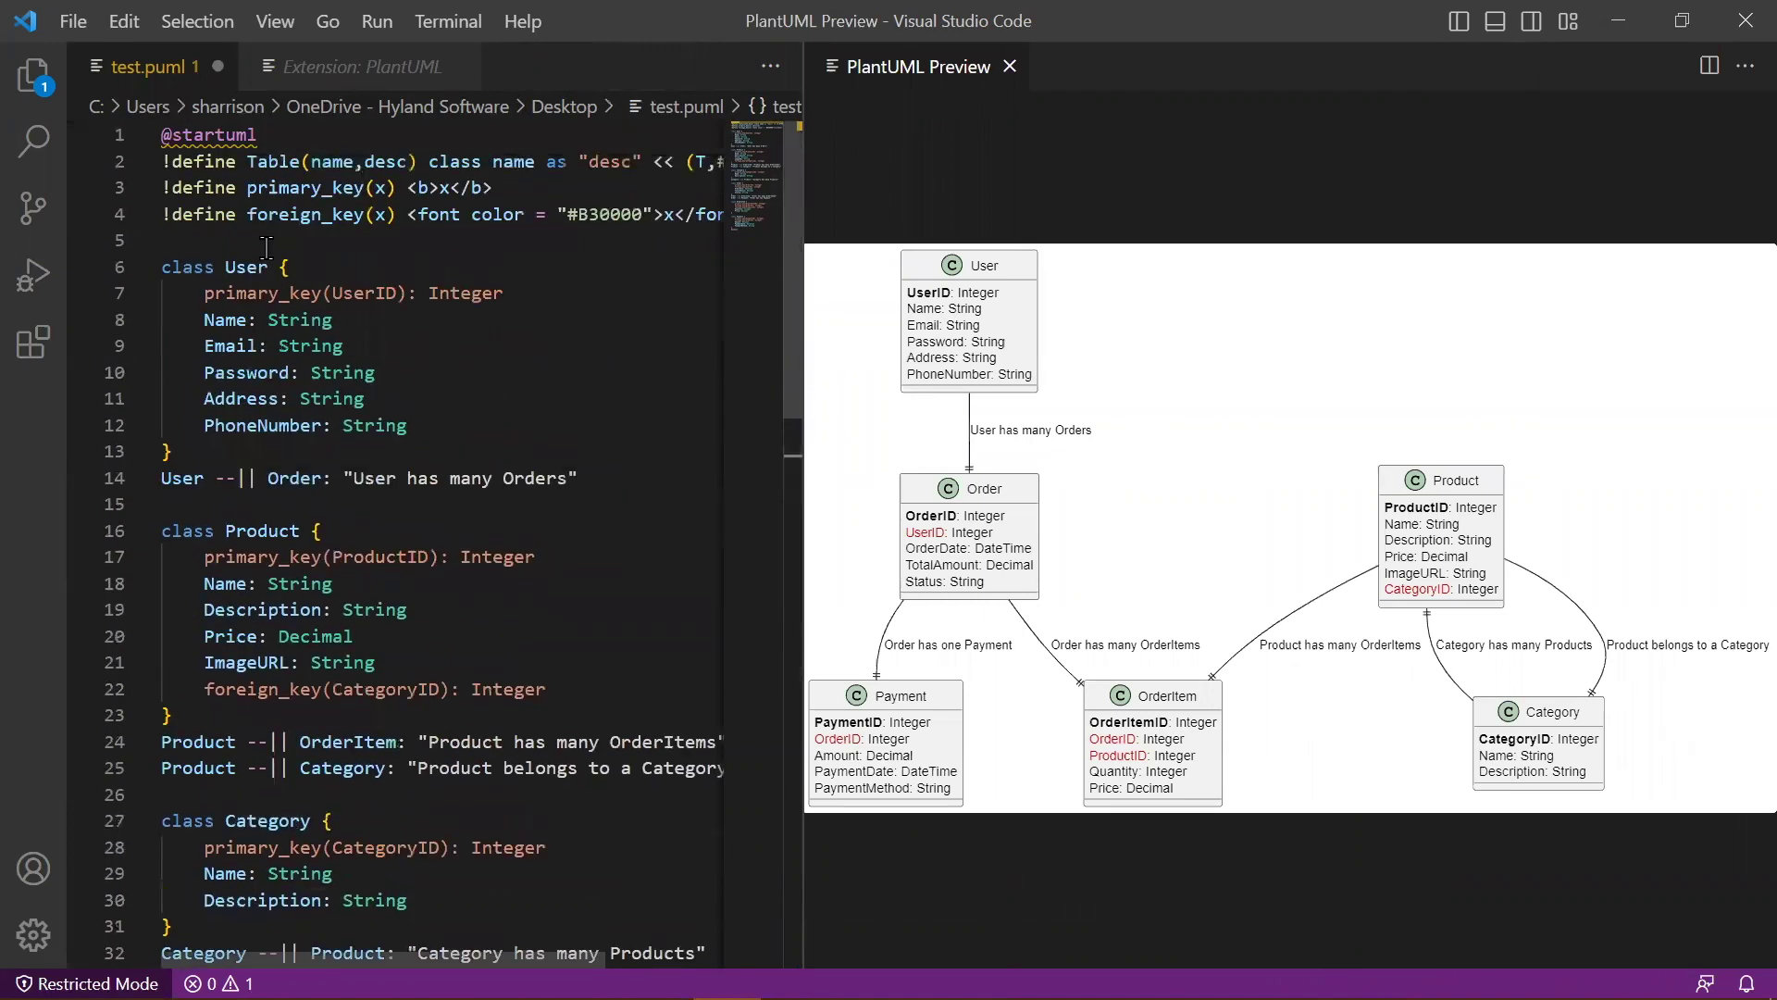
# Rename the User class to MyUser on line 6 of test.puml.
pyautogui.click(224, 266)
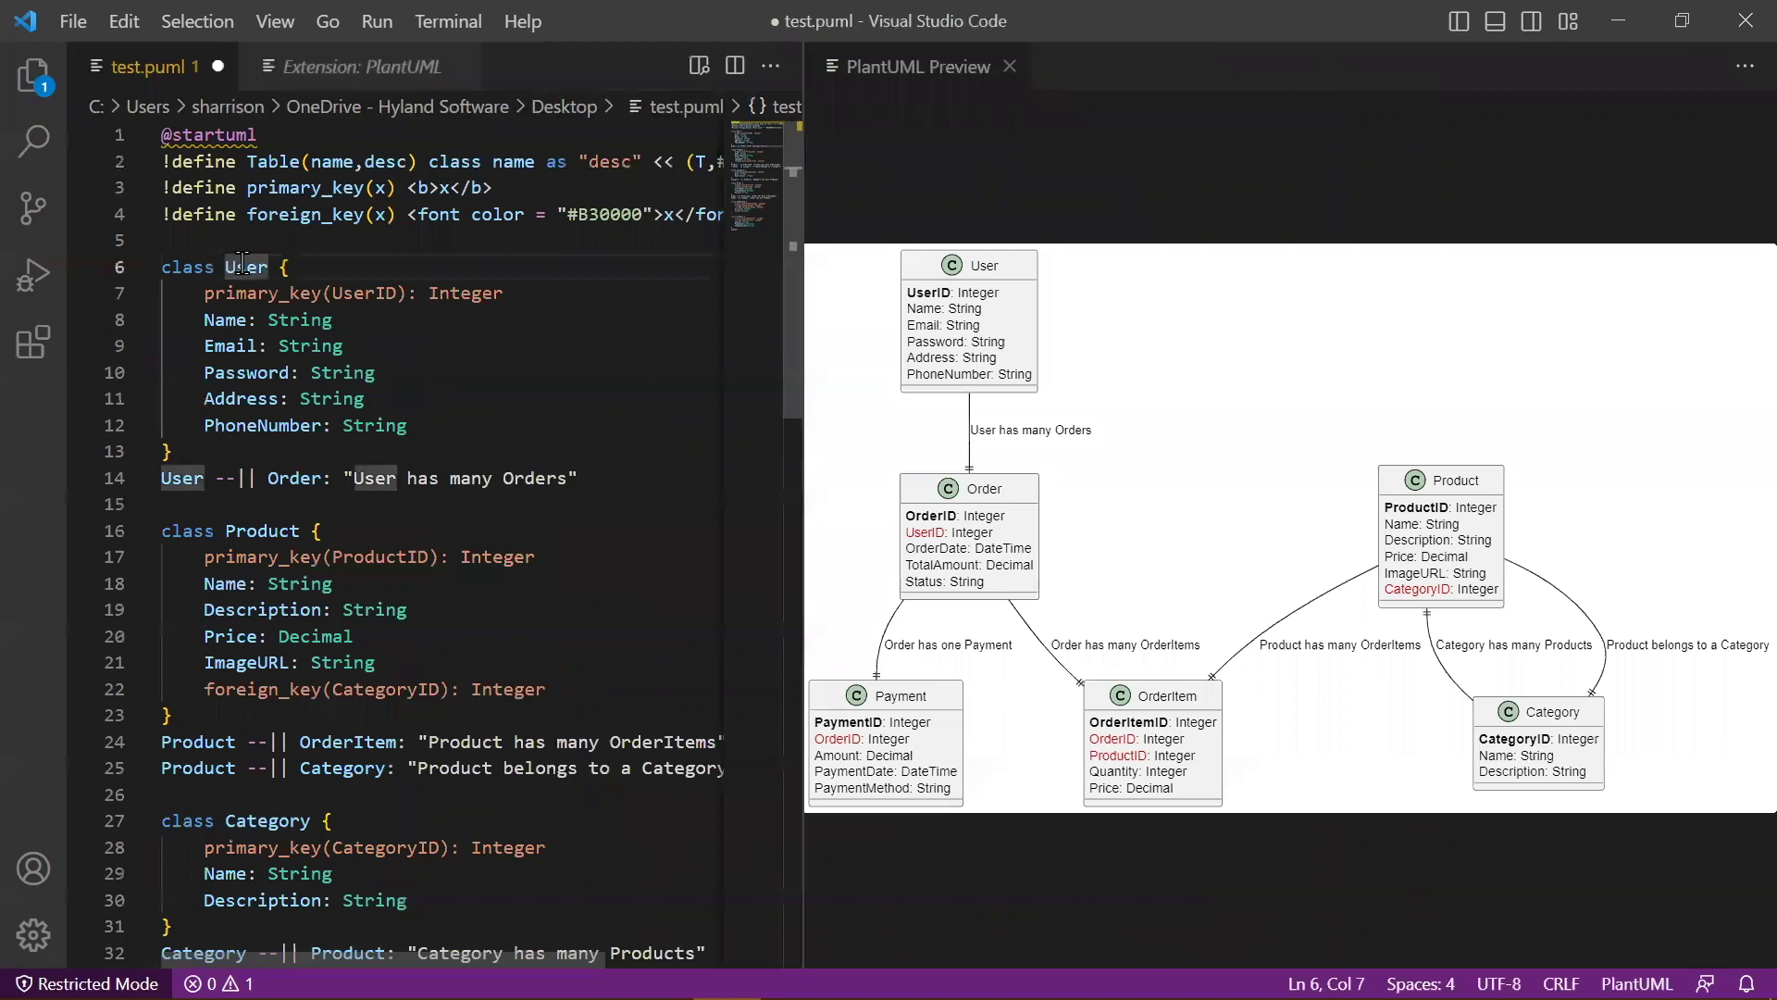
pyautogui.write('My')
pyautogui.click(321, 374)
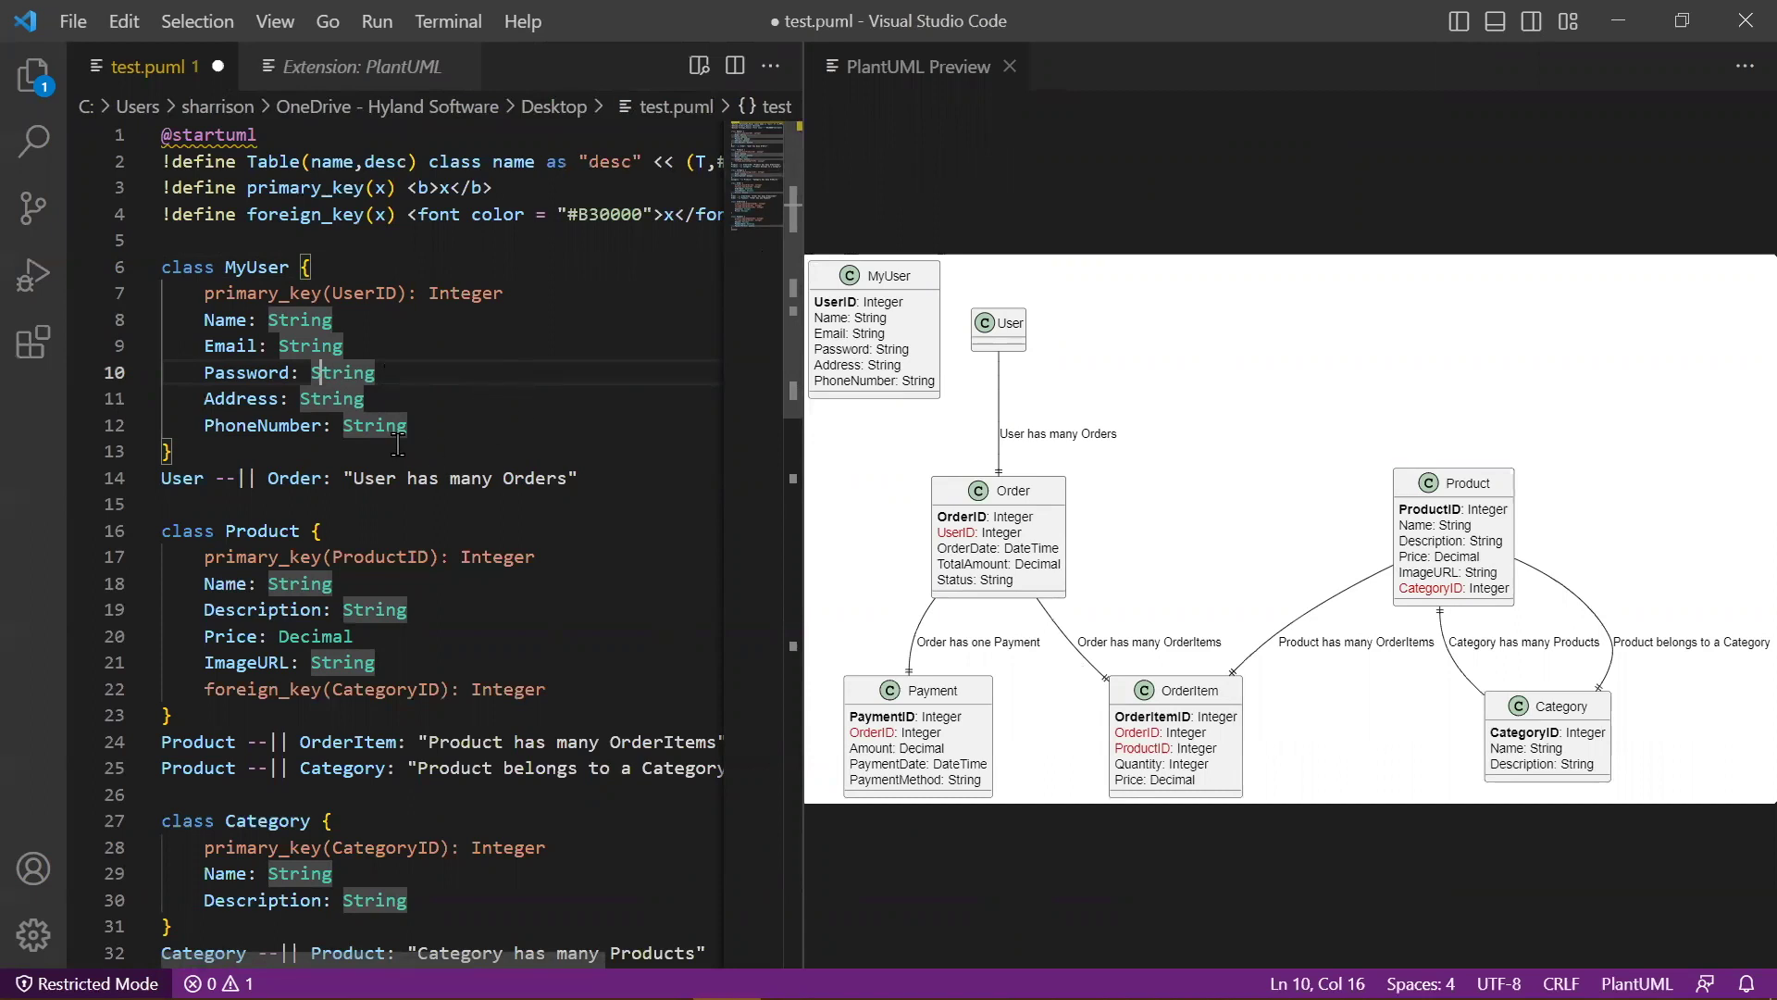
# Ask ChatGPT for a sequence diagram of the use case of a user creating an order.
pyautogui.write('Can y')
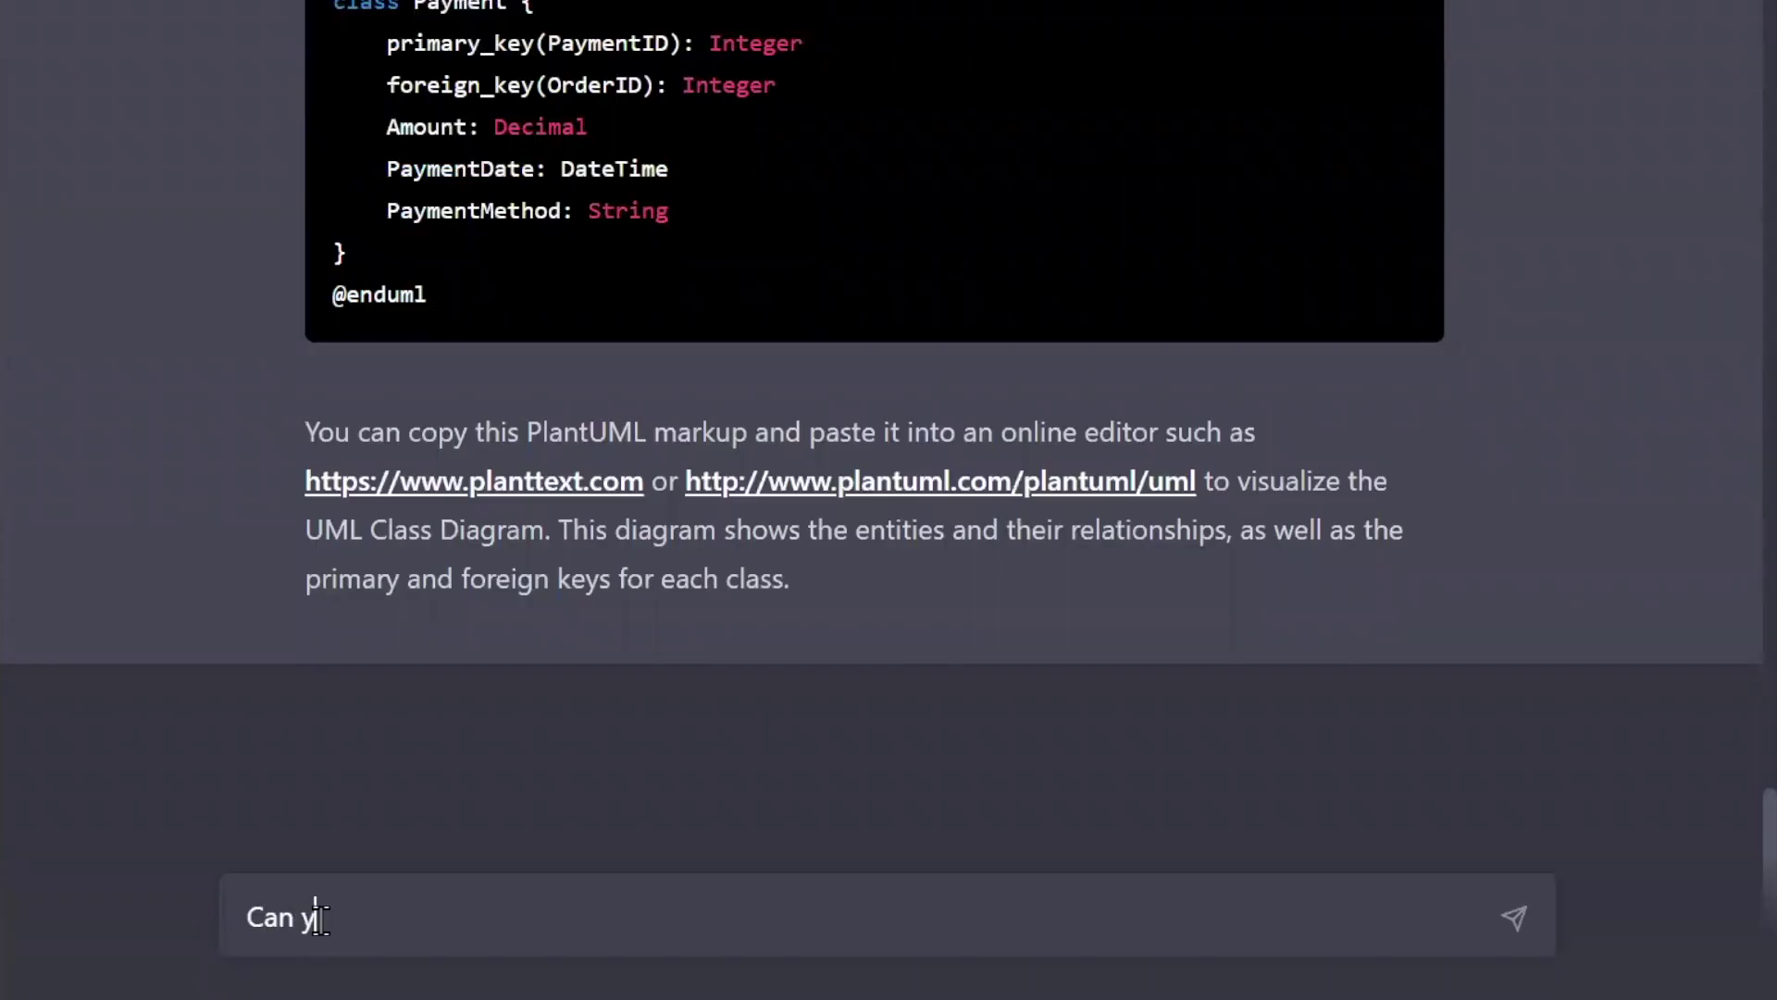
pyautogui.write('ou create a sequence diagram based on a typical usecase')
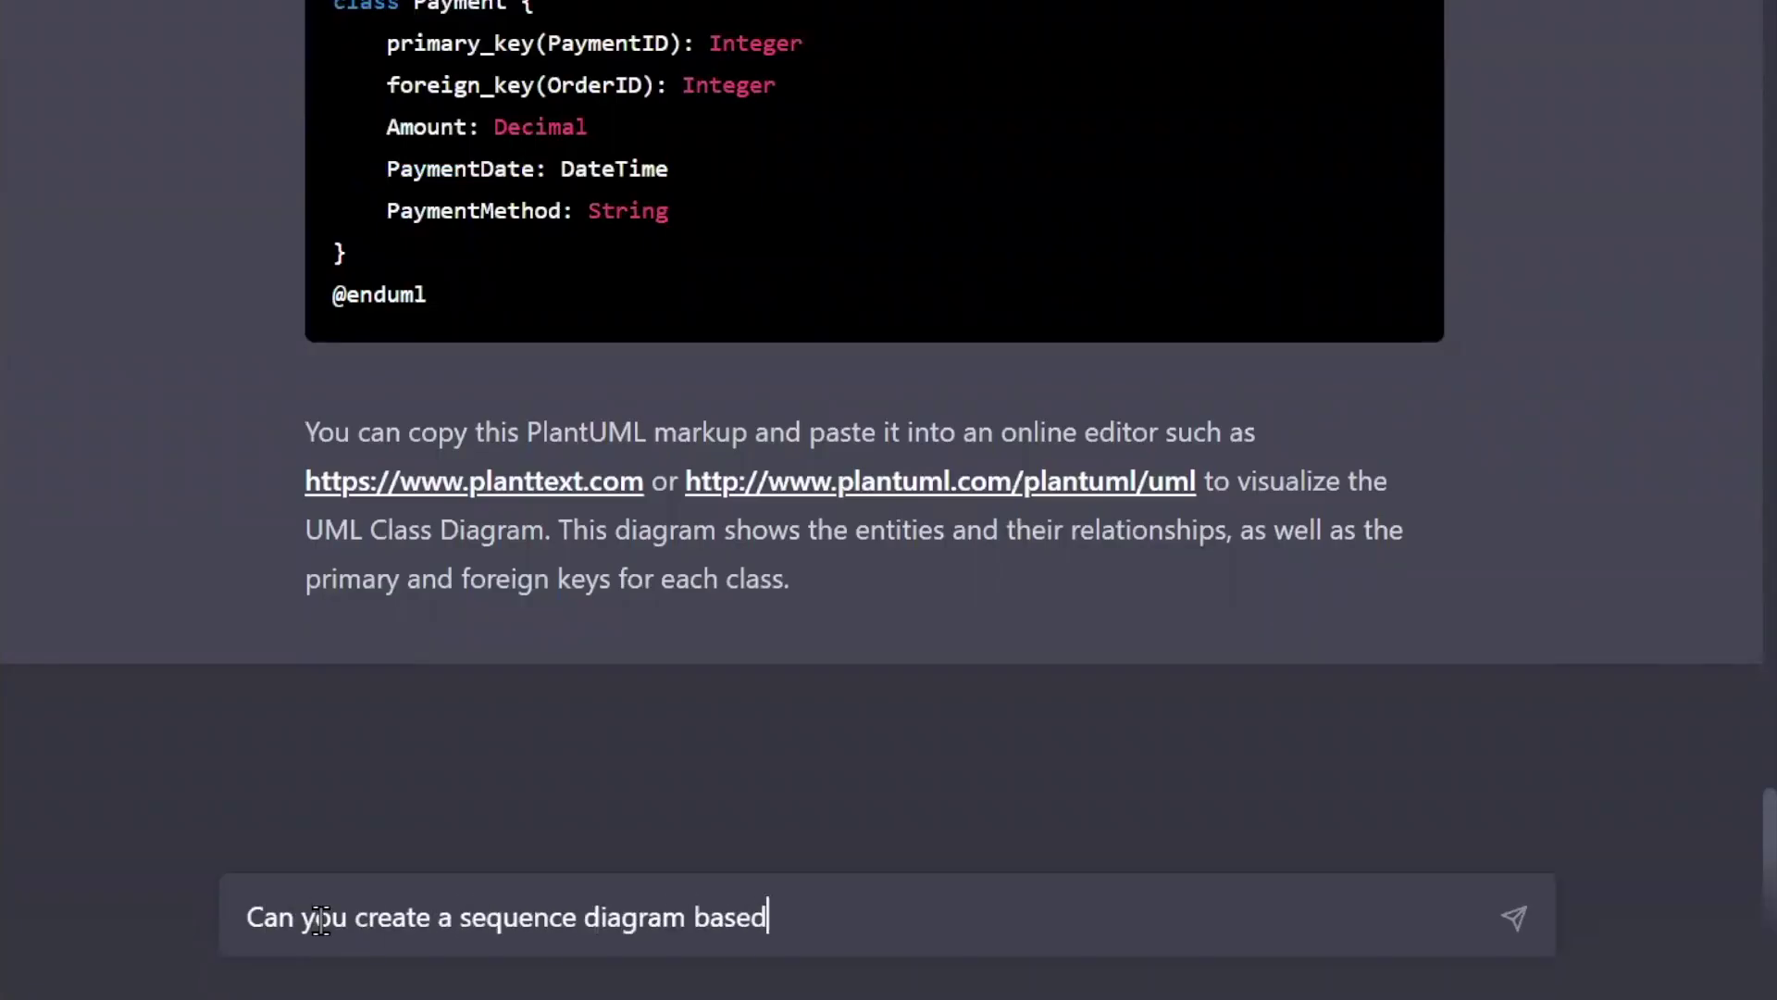
pyautogui.press('BackSpace')
pyautogui.press('BackSpace')
pyautogui.press('BackSpace')
pyautogui.press('BackSpace')
pyautogui.write('cas')
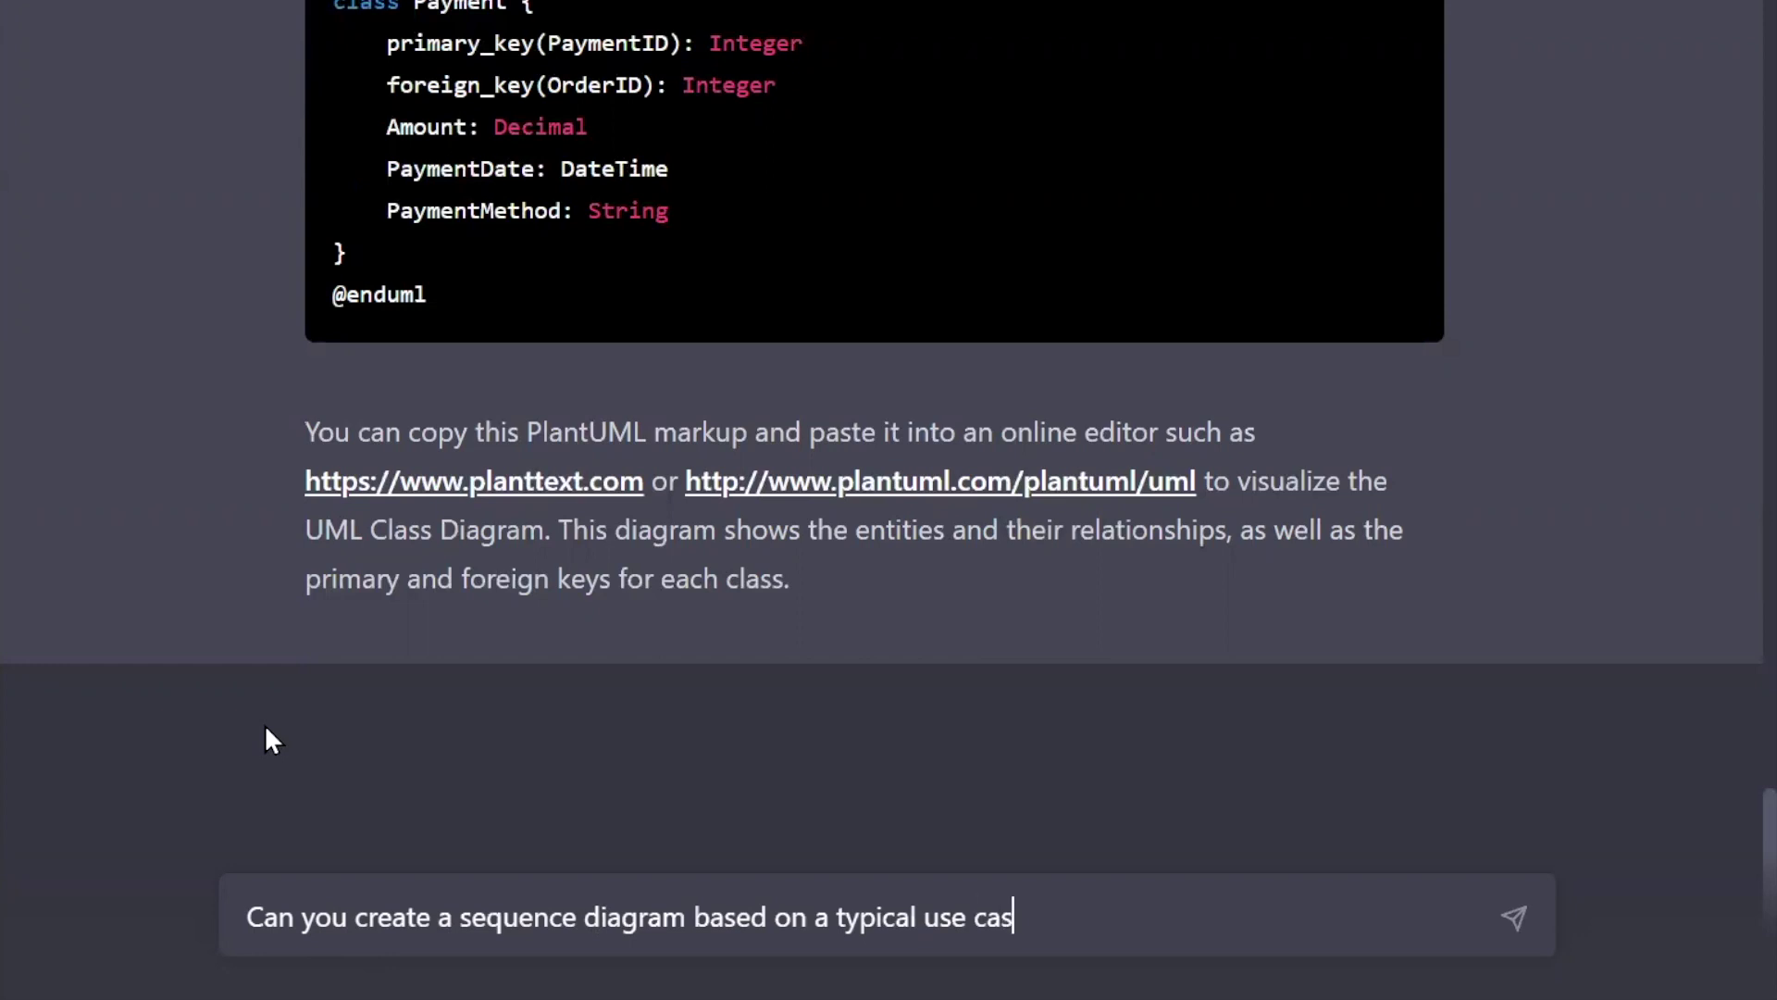
pyautogui.write('e for the user creating an order?')
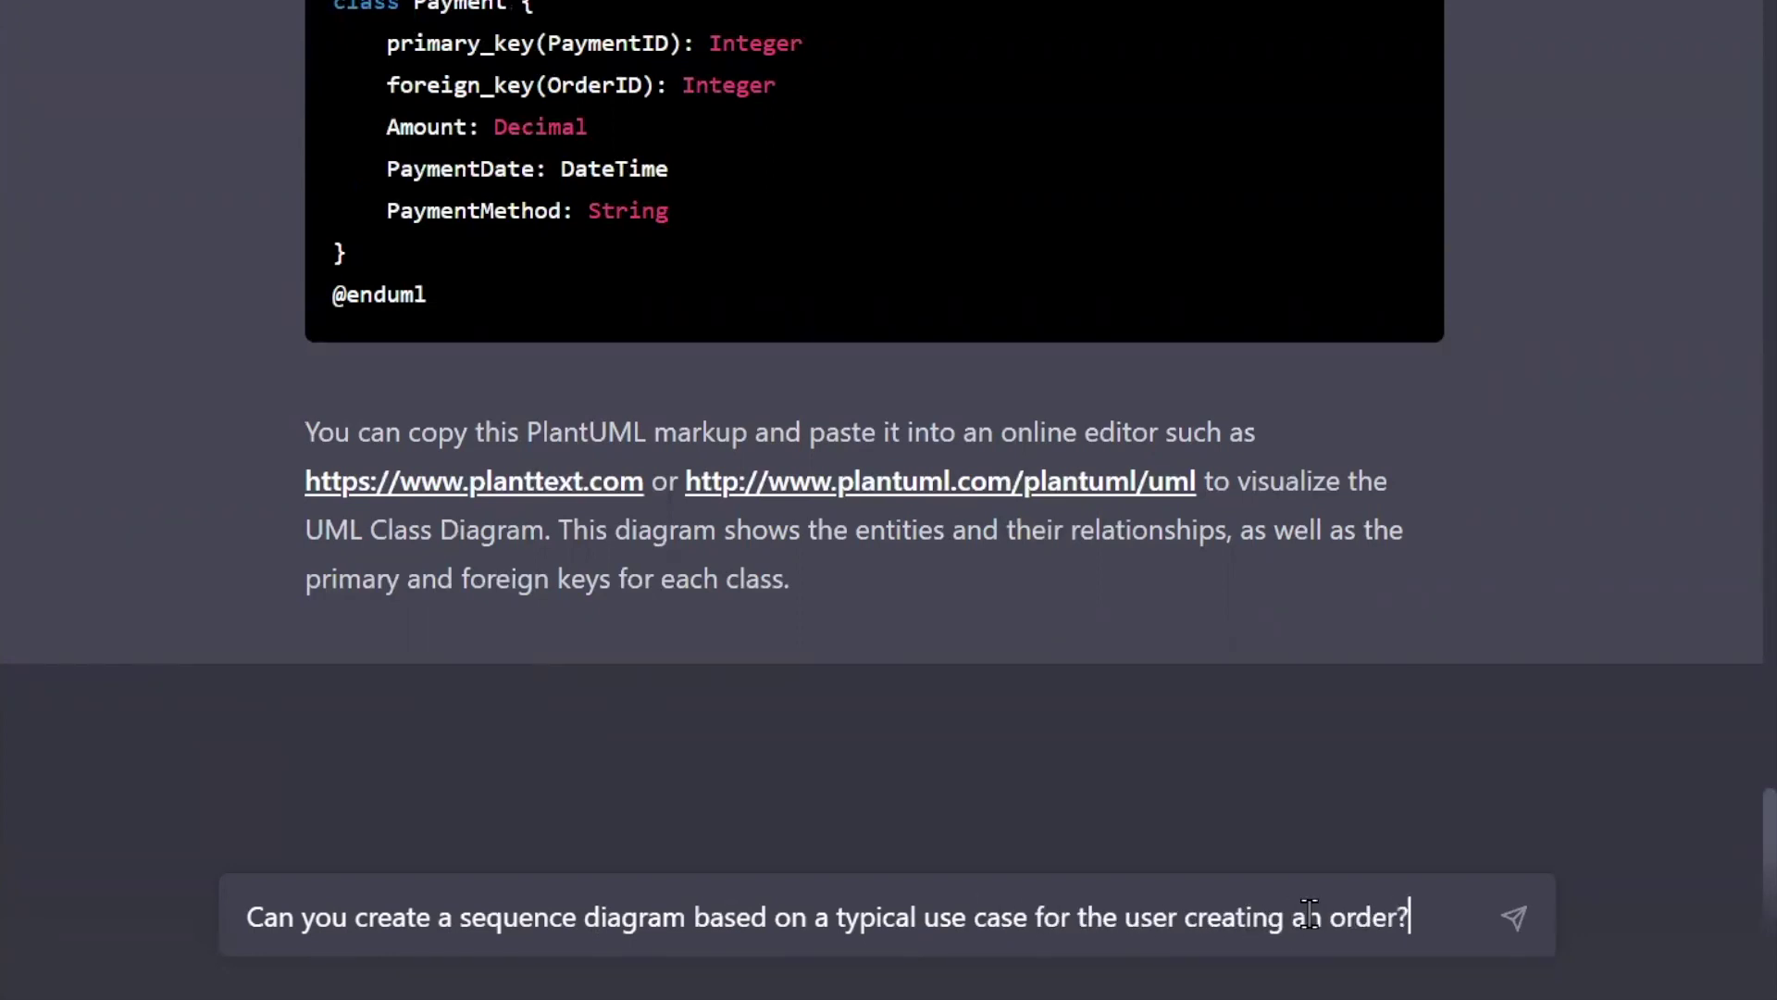
pyautogui.click(1513, 919)
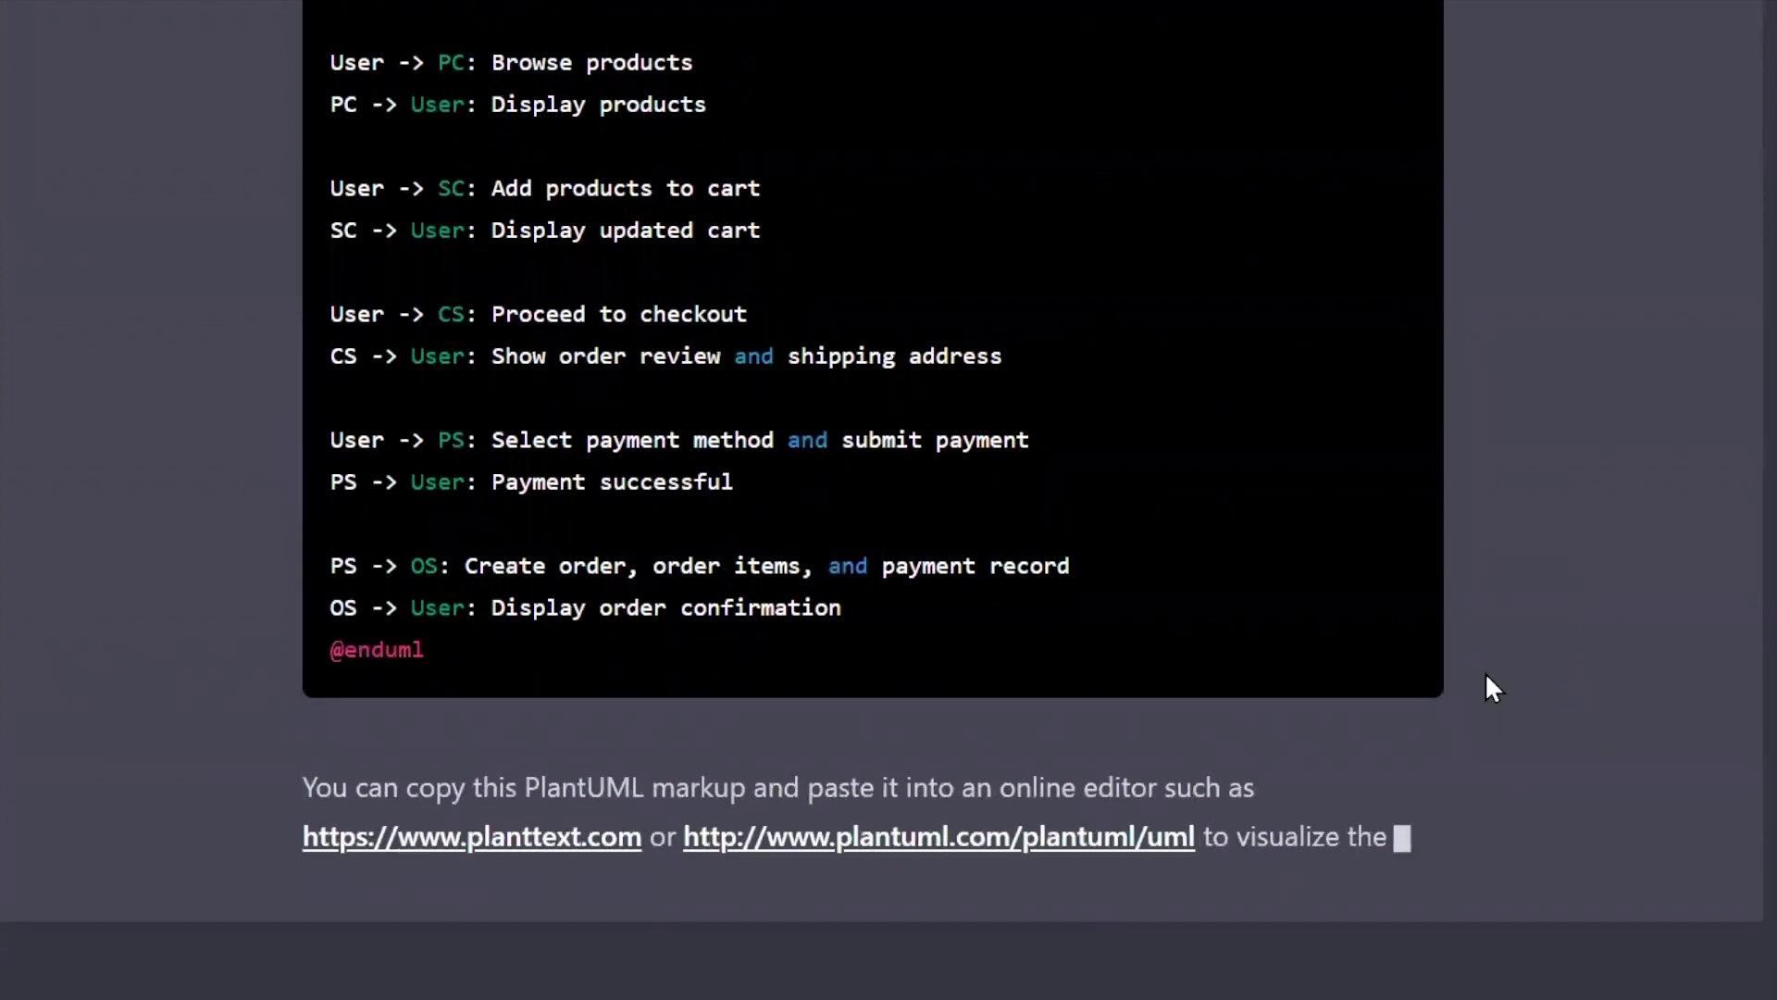
pyautogui.scroll(12, 1485, 672)
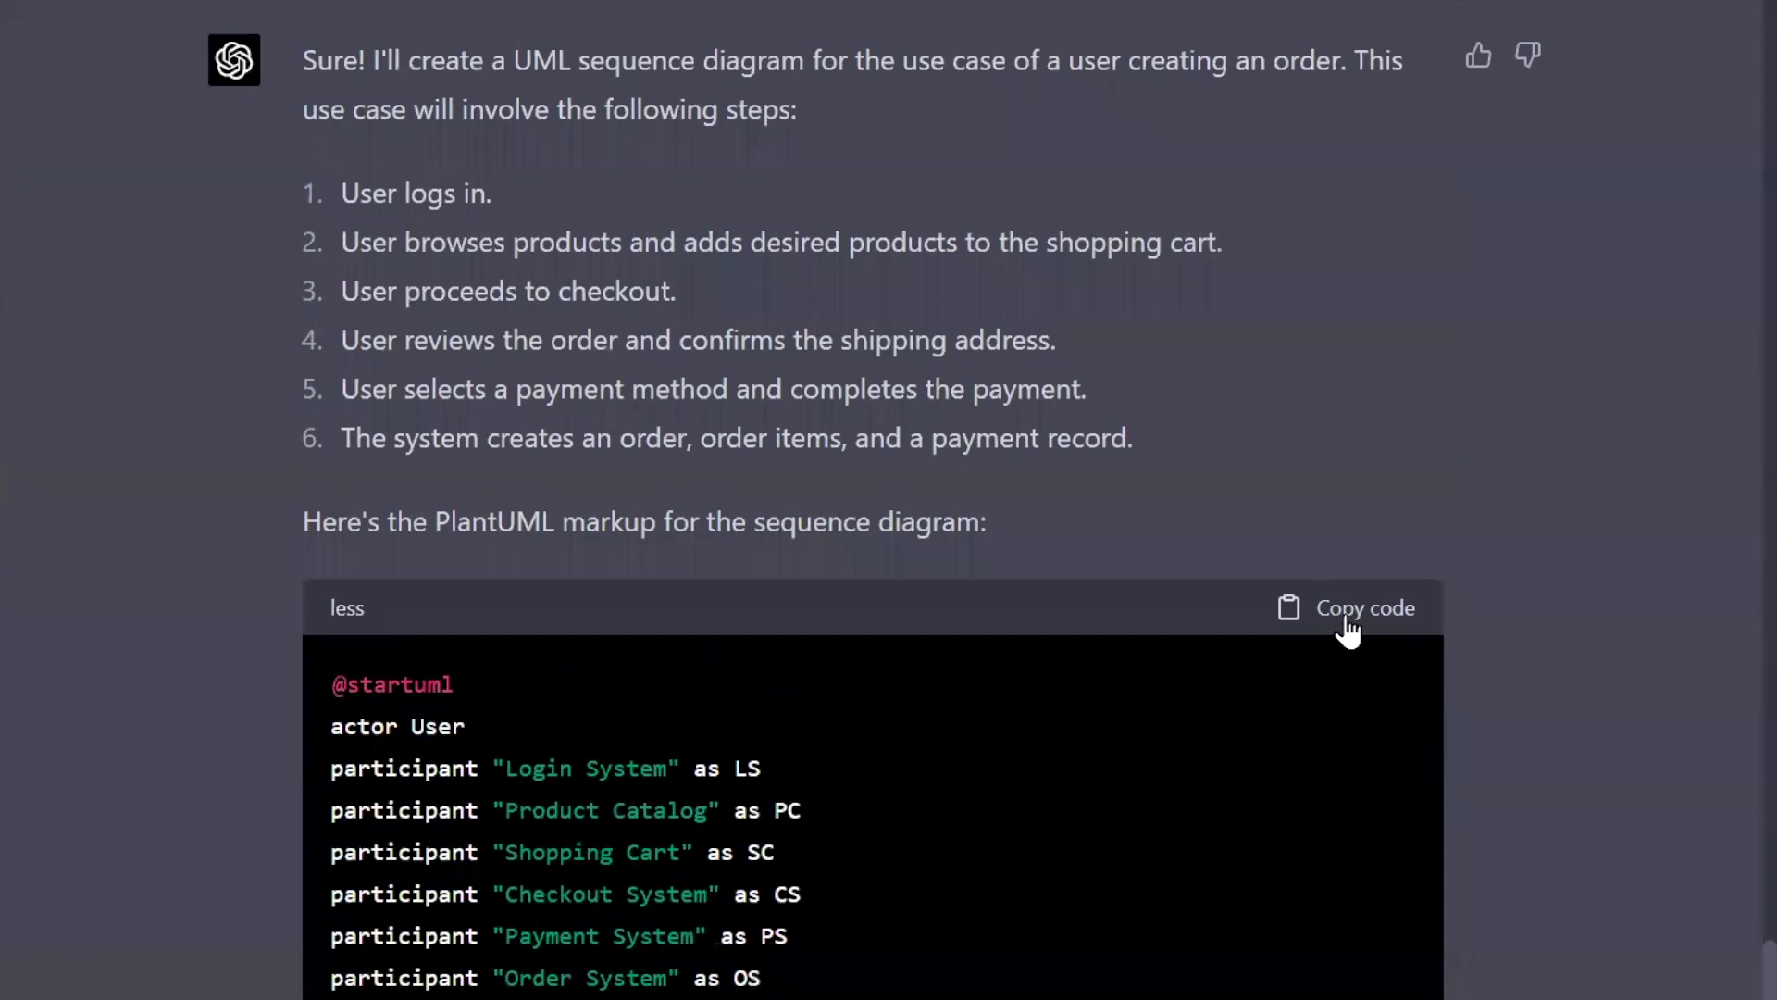
# Copy the sequence-diagram markup and replace all of test.puml's contents with it.
pyautogui.click(1348, 611)
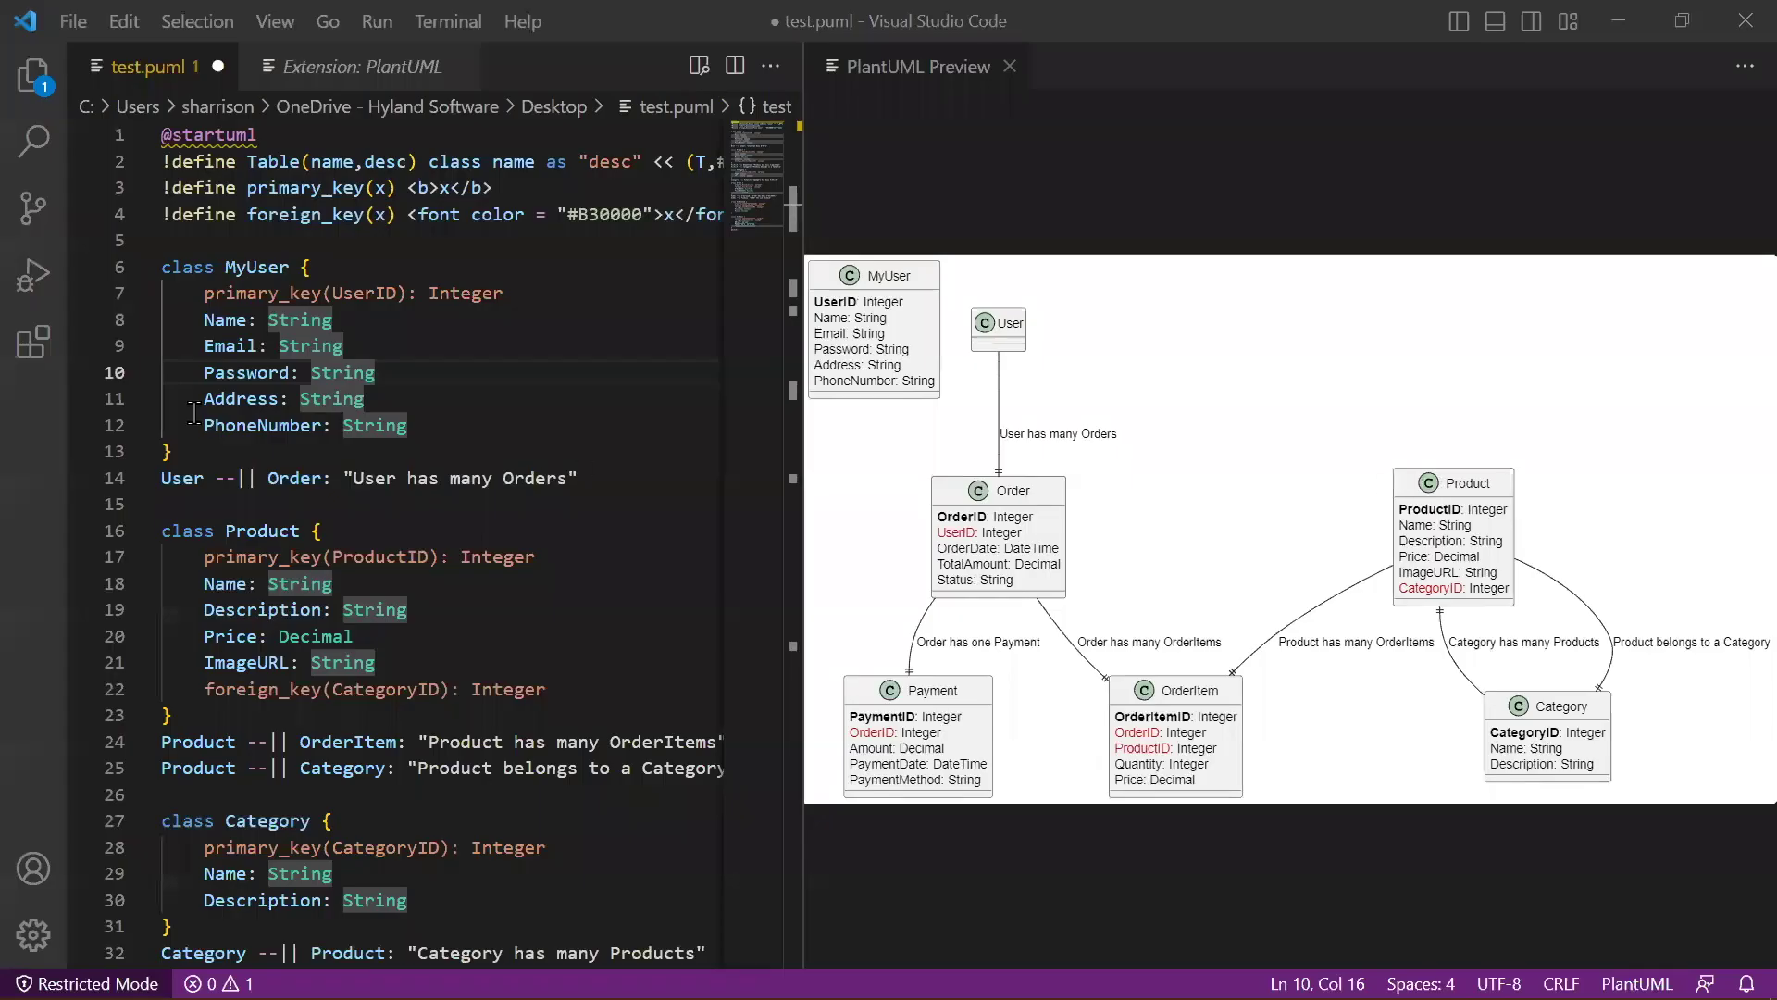
pyautogui.click(411, 352)
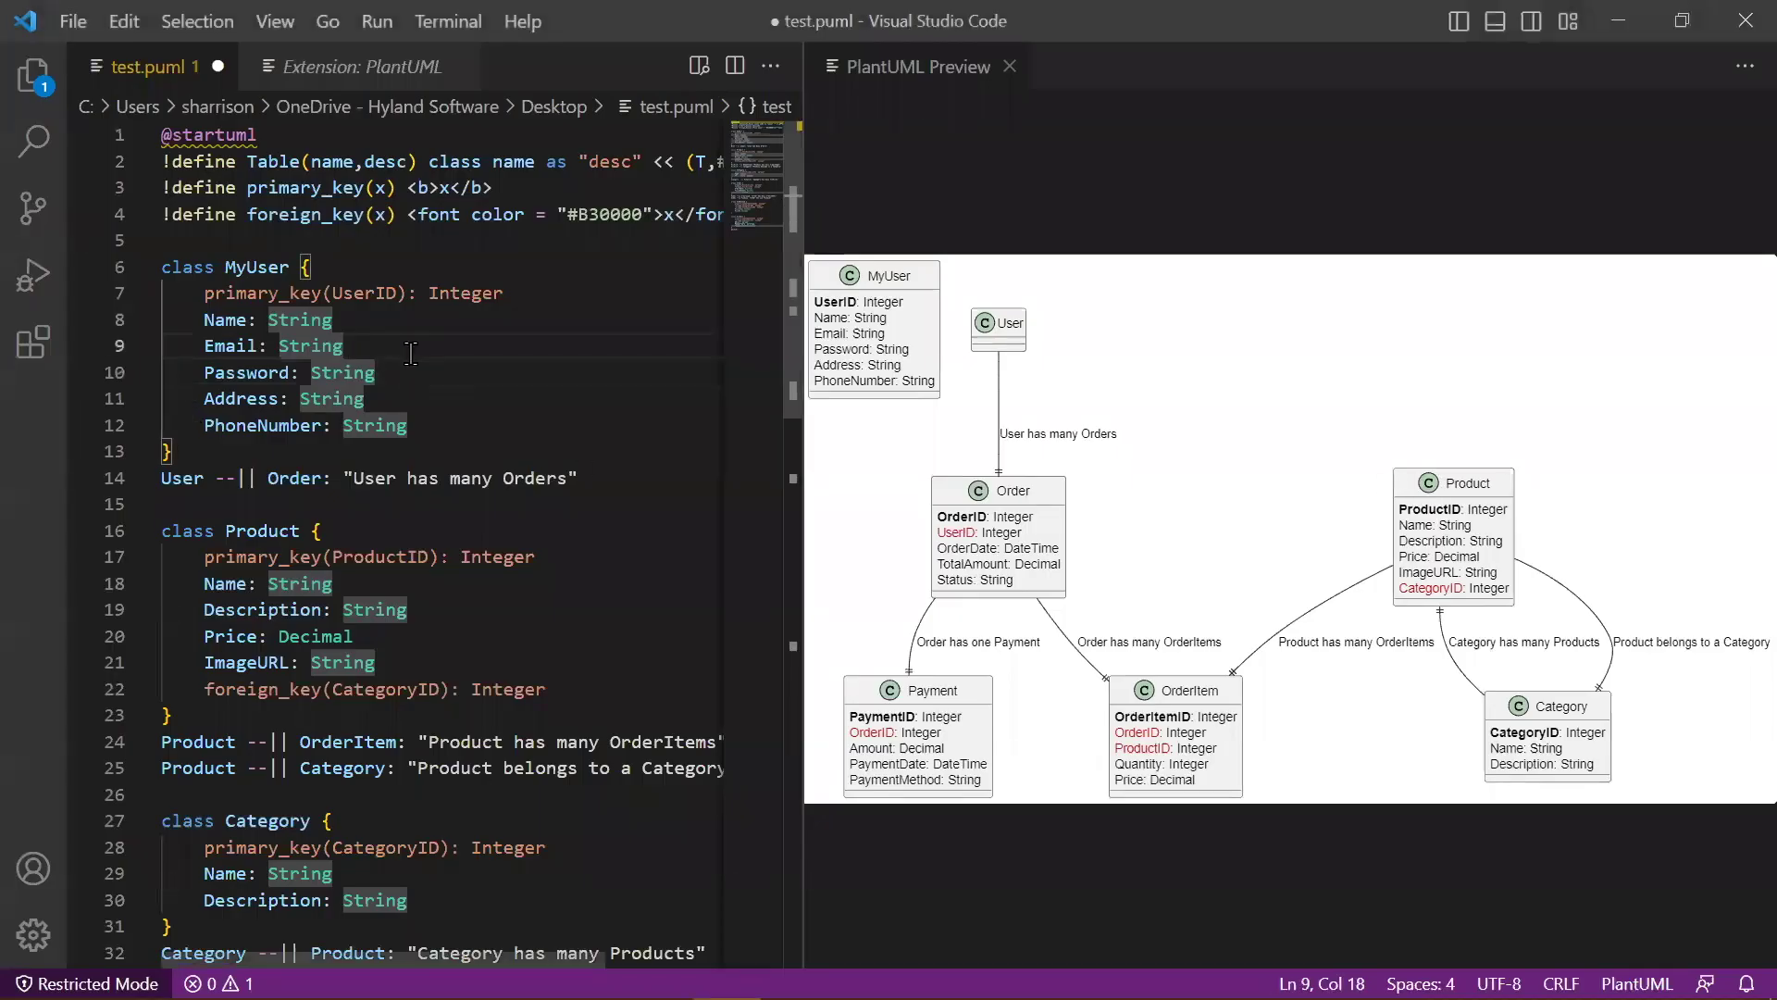
pyautogui.hotkey('ctrl', 'a')
pyautogui.hotkey('ctrl', 'v')
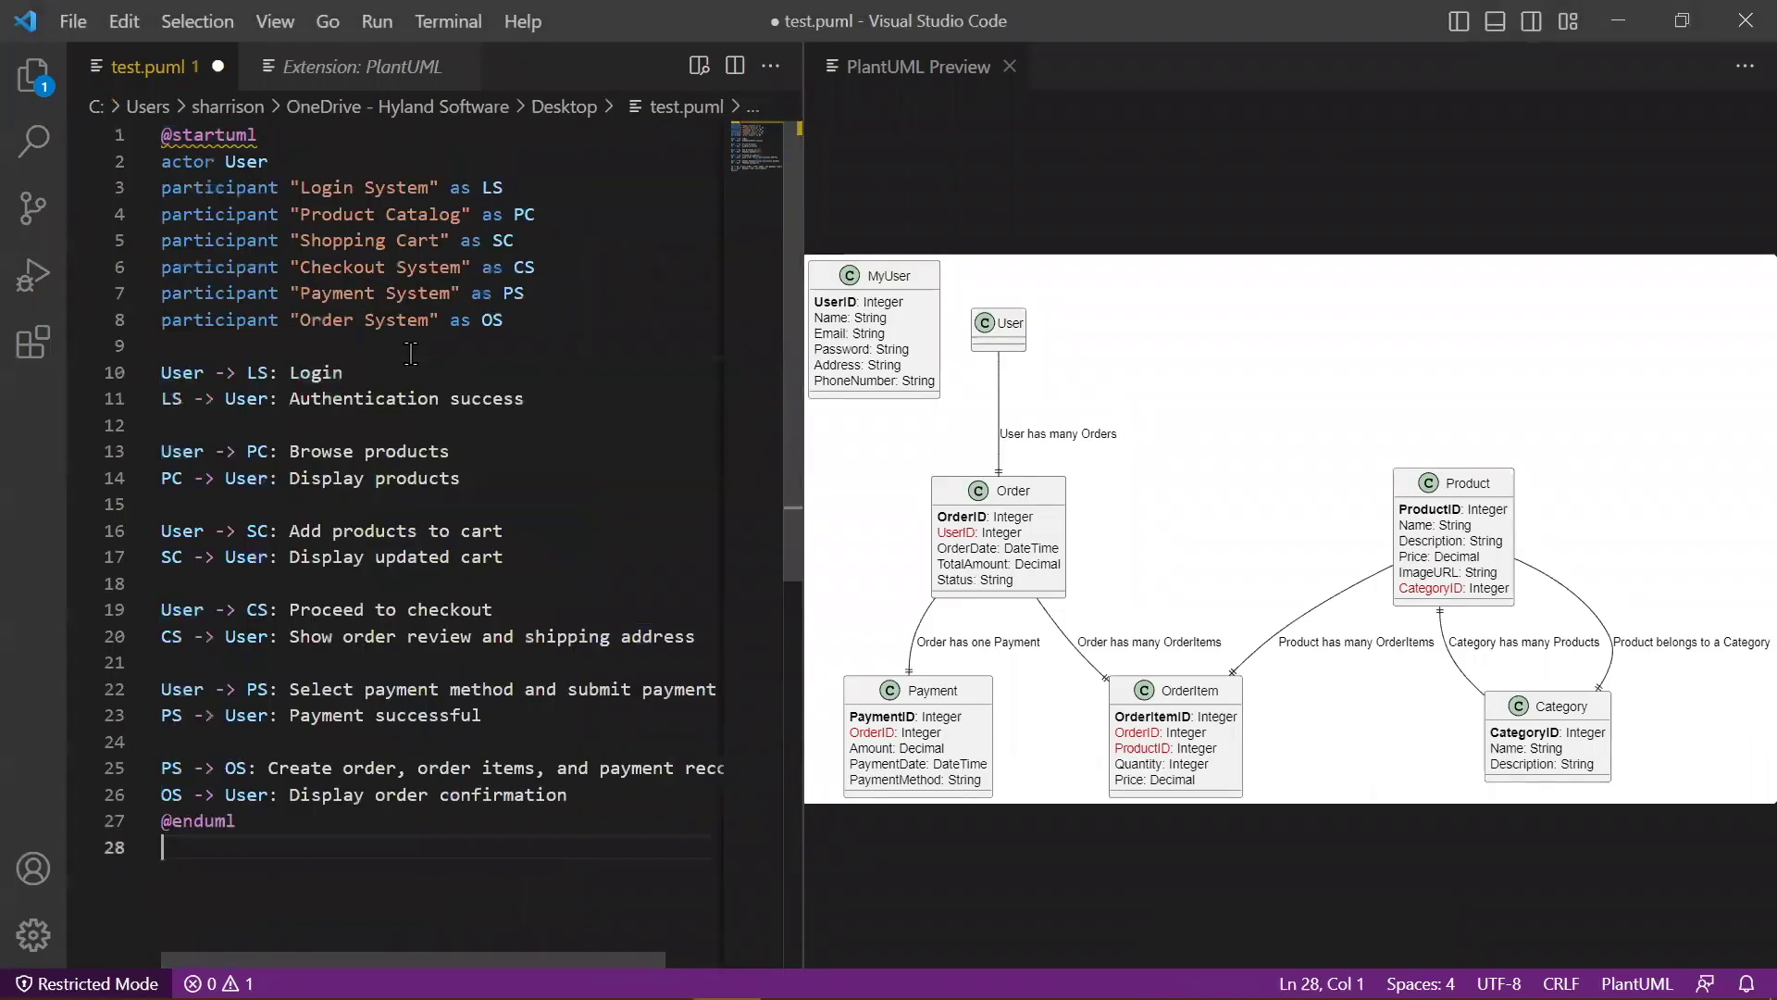
# Preview the user-order sequence diagram and widen the preview pane.
pyautogui.click(583, 389)
pyautogui.rightClick(598, 381)
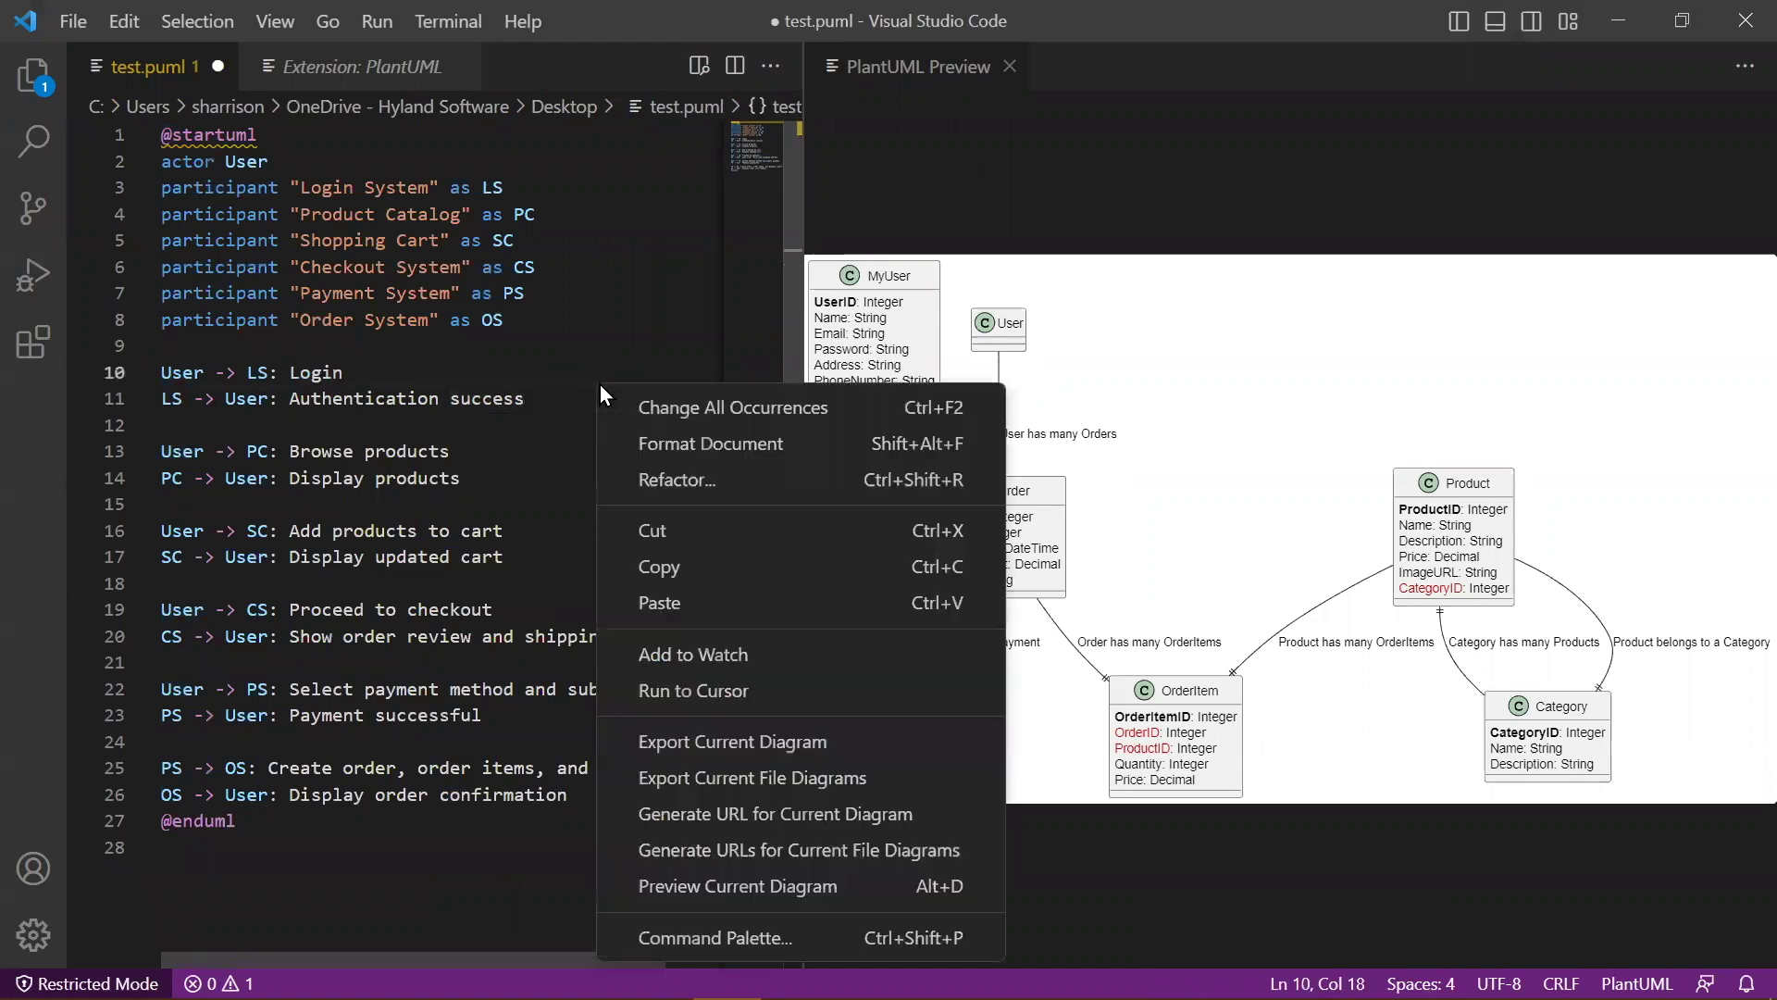
pyautogui.click(709, 880)
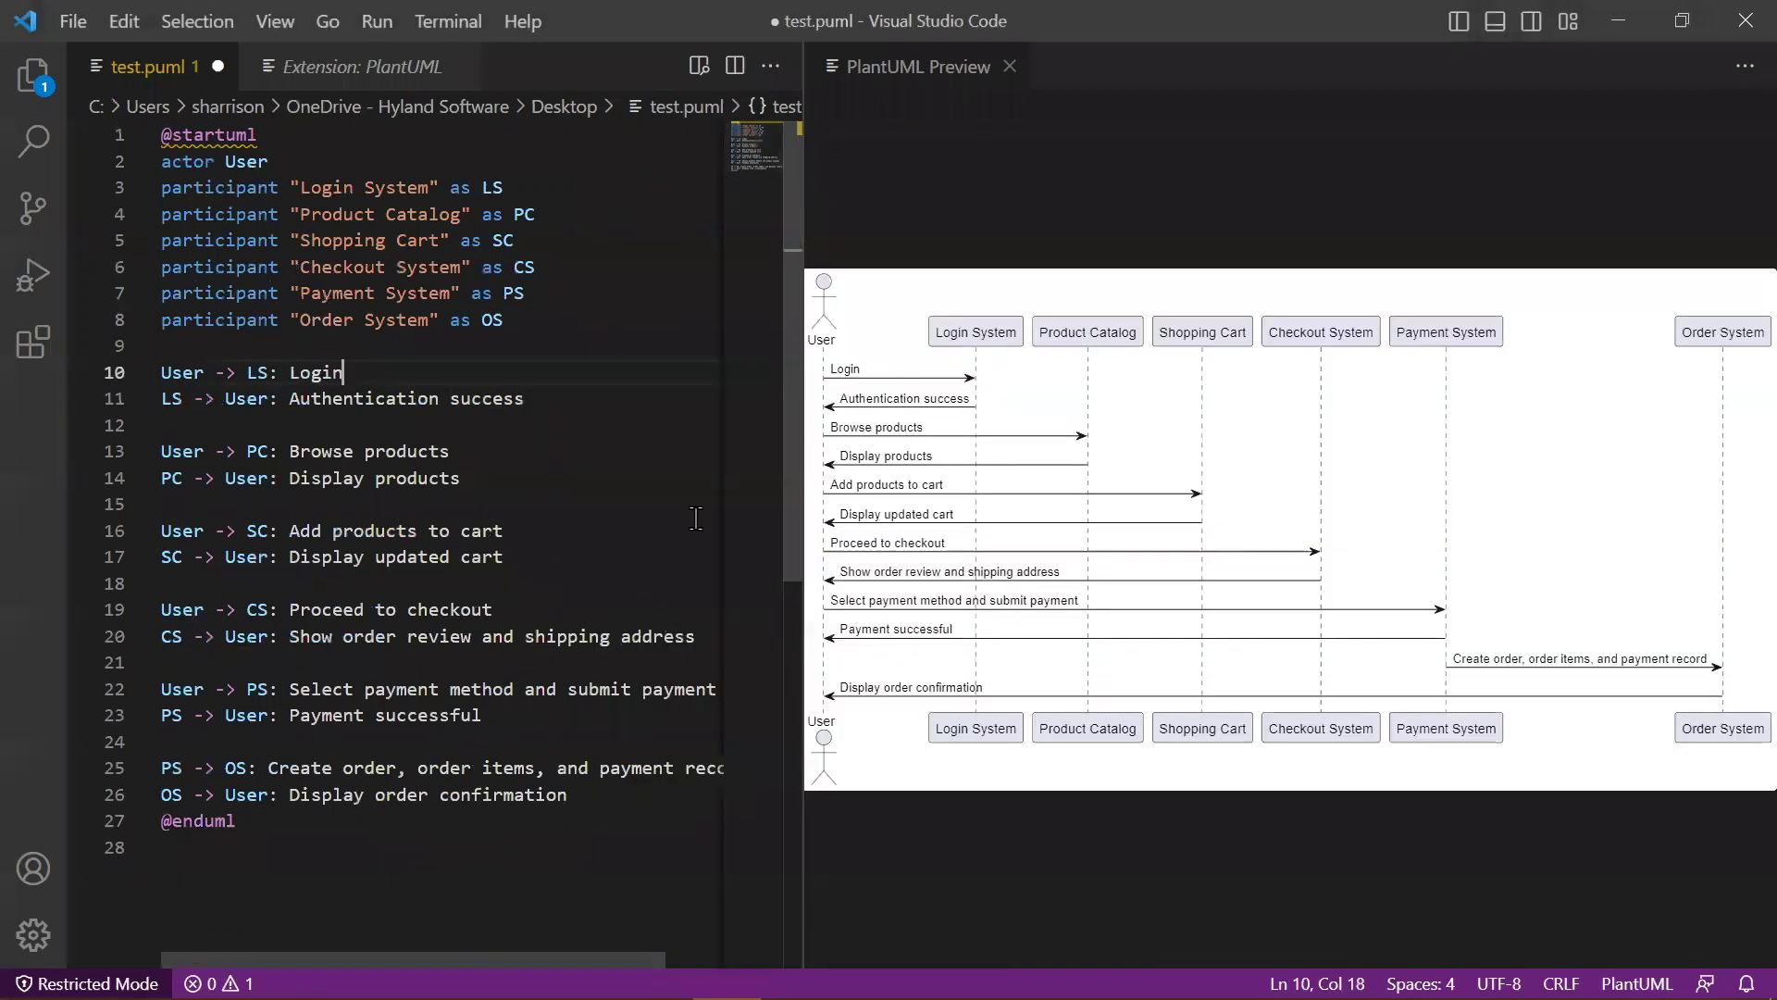
pyautogui.moveTo(801, 401); pyautogui.dragTo(644, 352)
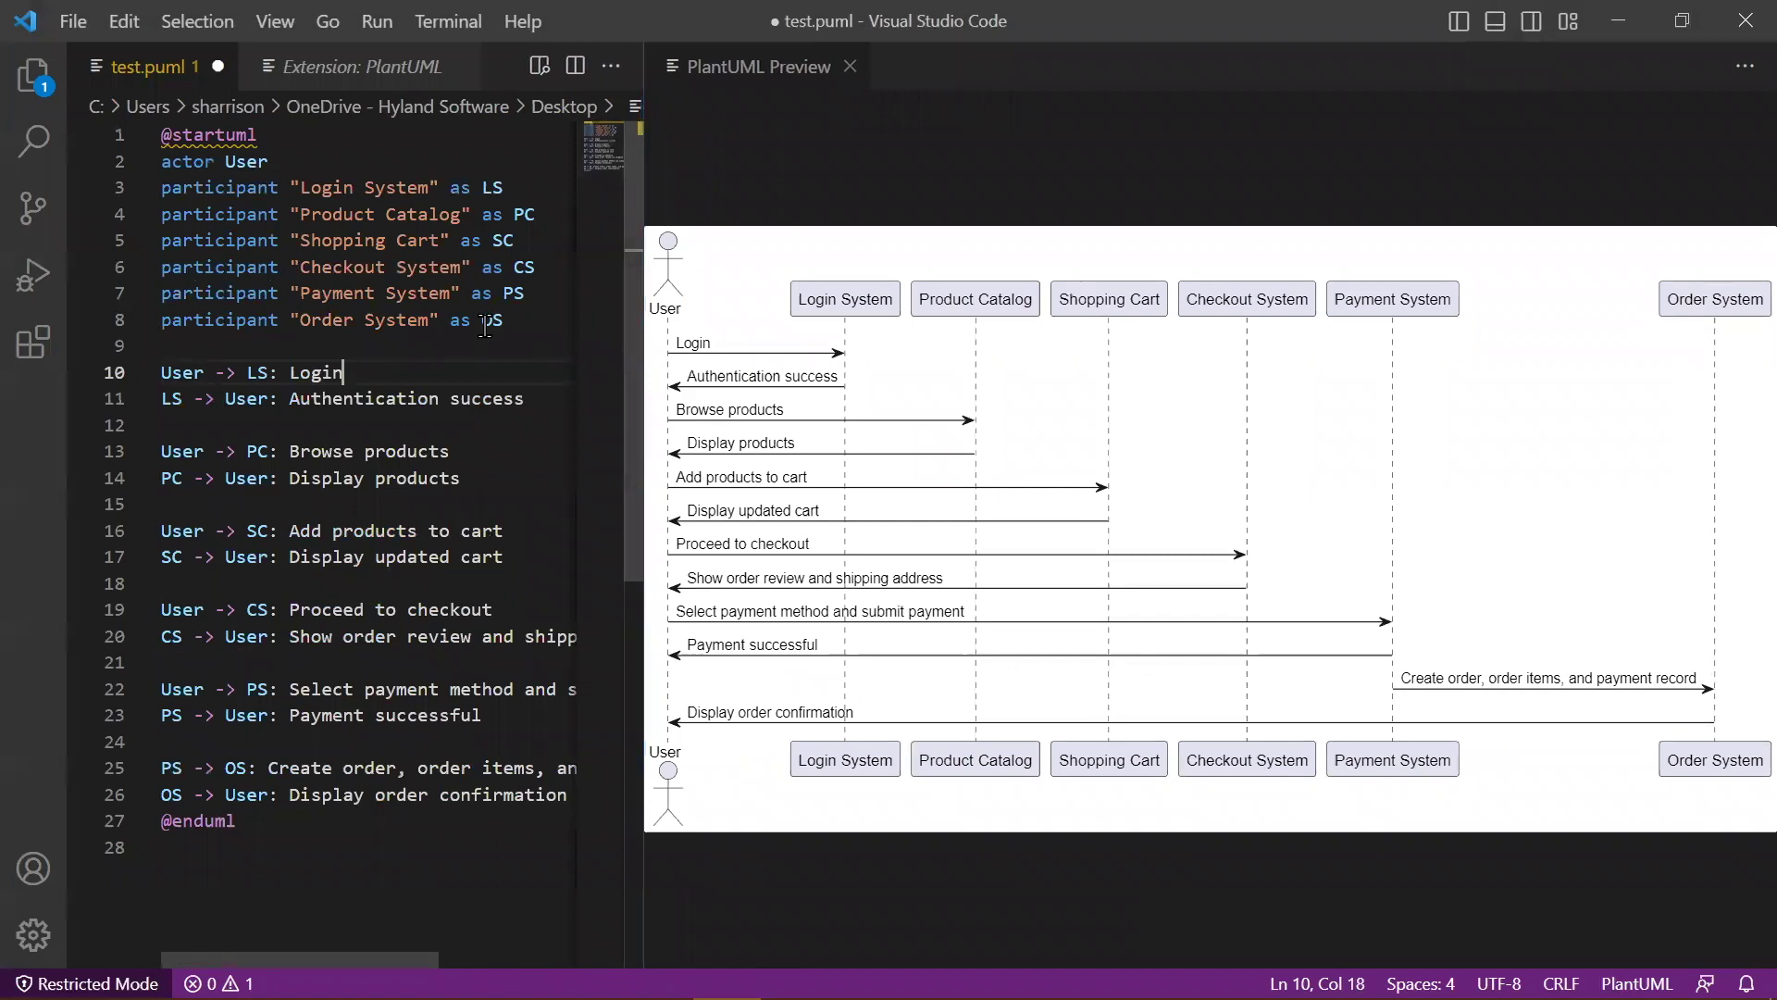